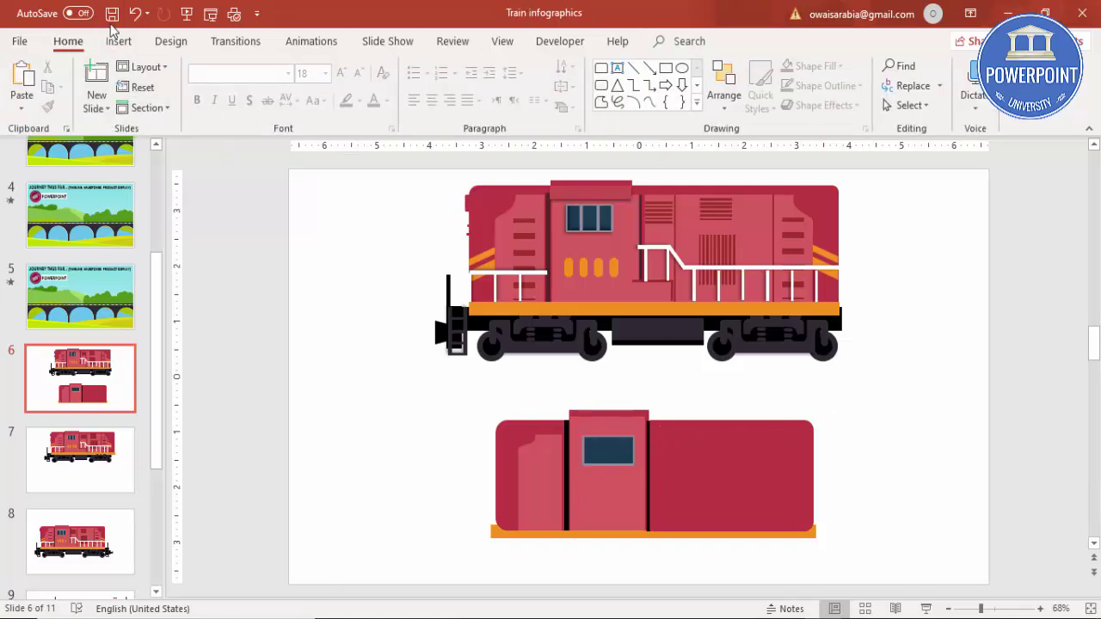
# Draw a thin vertical rectangle across the window and remove its outline
pyautogui.click(117, 40)
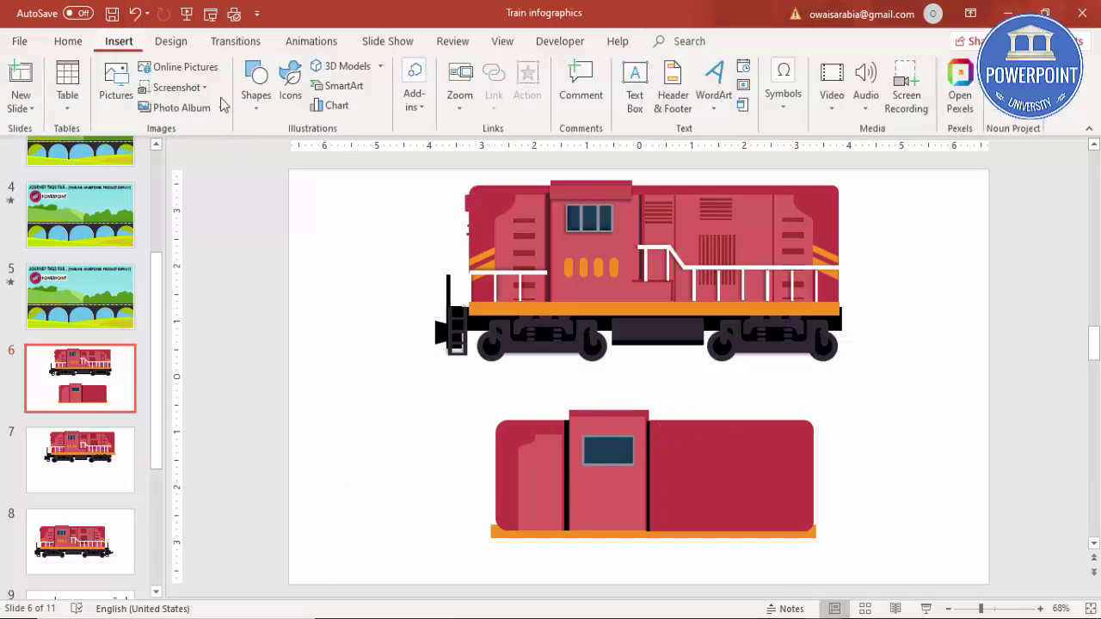
pyautogui.click(262, 123)
pyautogui.click(261, 243)
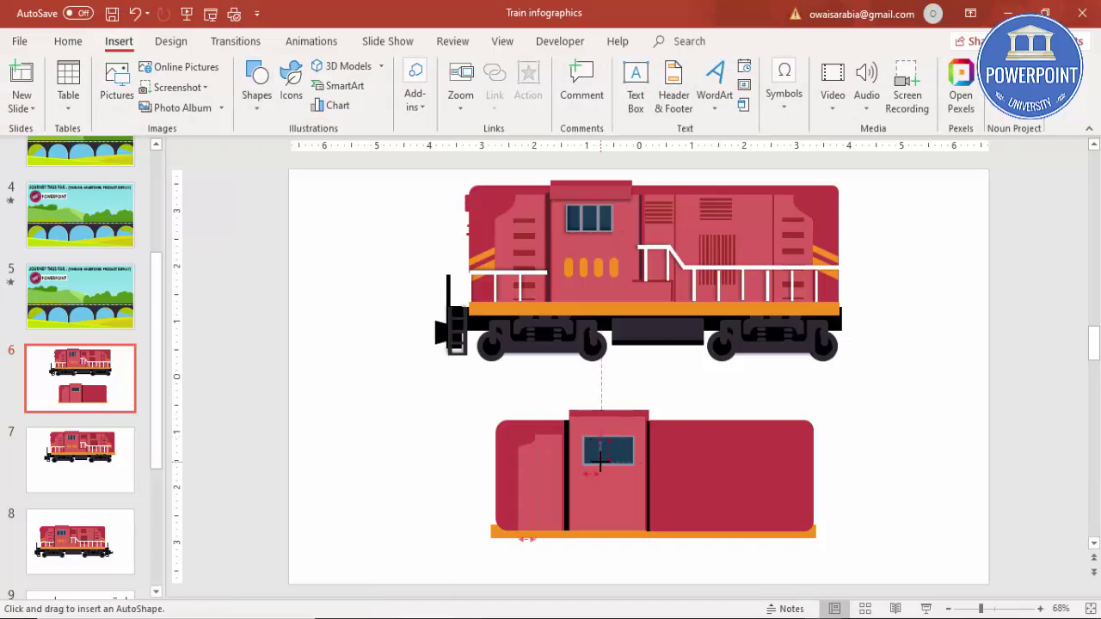
pyautogui.moveTo(599, 461); pyautogui.dragTo(600, 434)
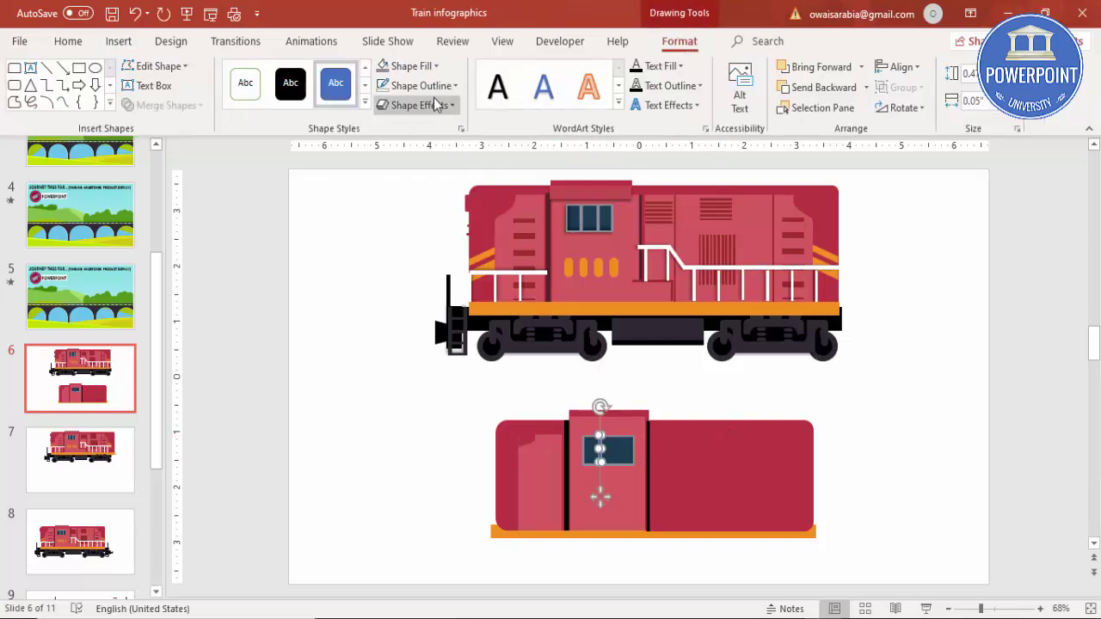
pyautogui.click(436, 88)
pyautogui.click(436, 269)
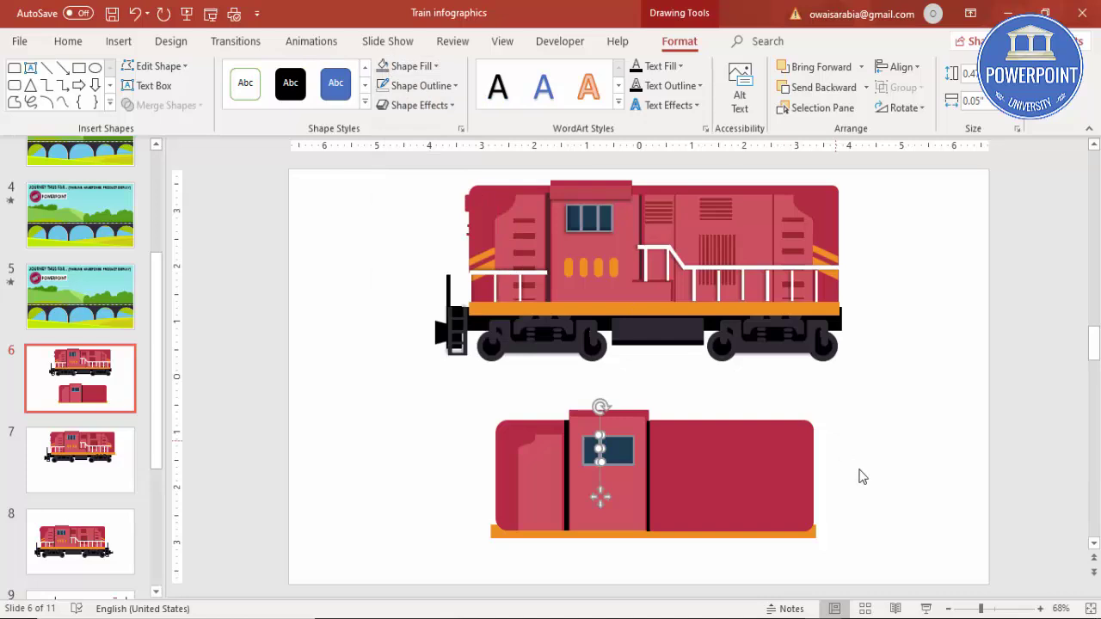
# Position the bar in the window and add a duplicate so the window splits into three panes
pyautogui.click(1015, 609)
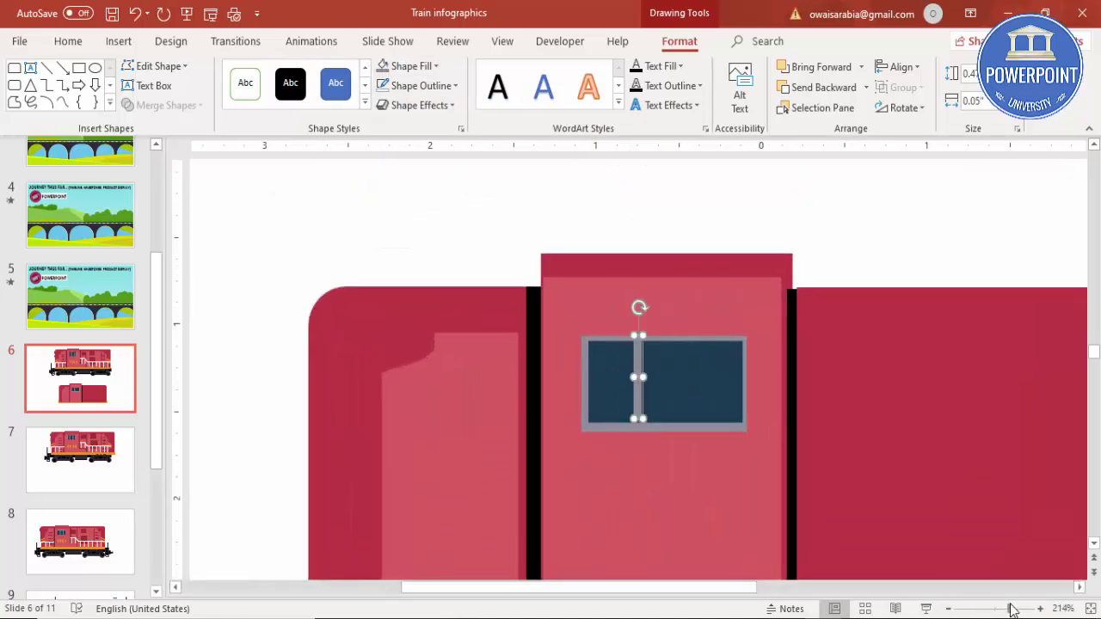
pyautogui.moveTo(638, 356); pyautogui.dragTo(639, 356)
pyautogui.hotkey('ctrl', 'Down')
pyautogui.hotkey('ctrl', 'Down')
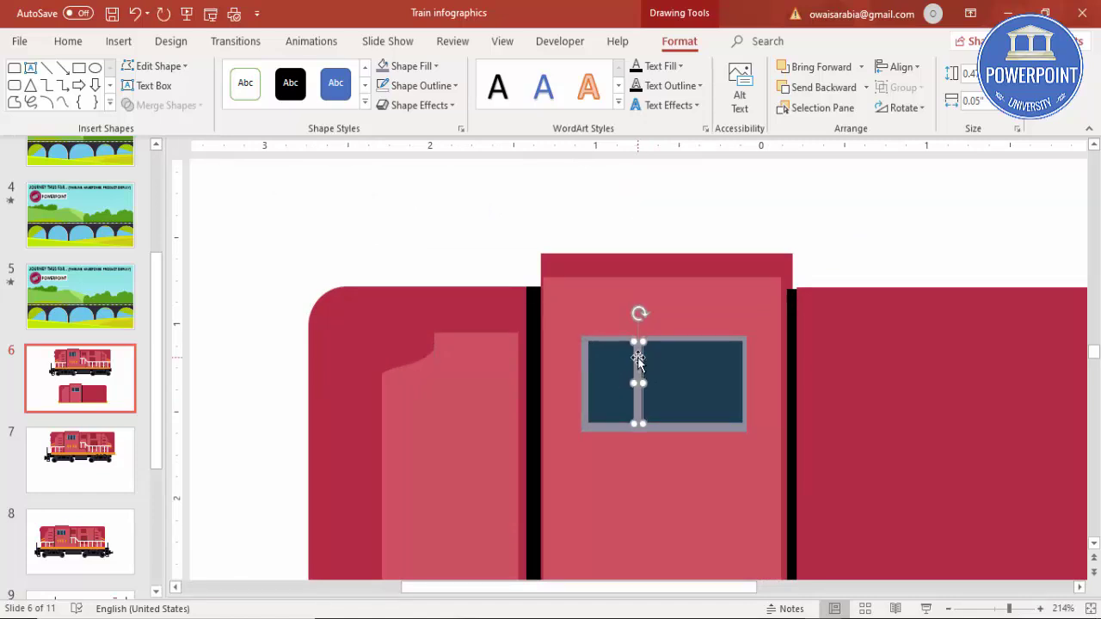
pyautogui.hotkey('ctrl', 'd')
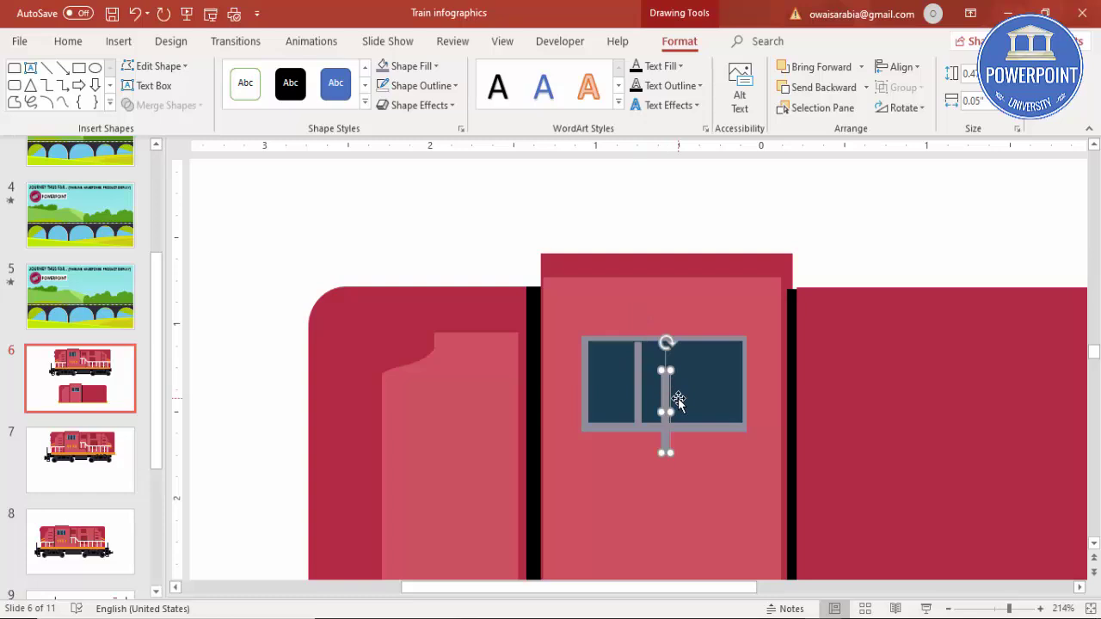
pyautogui.moveTo(665, 391); pyautogui.dragTo(695, 362)
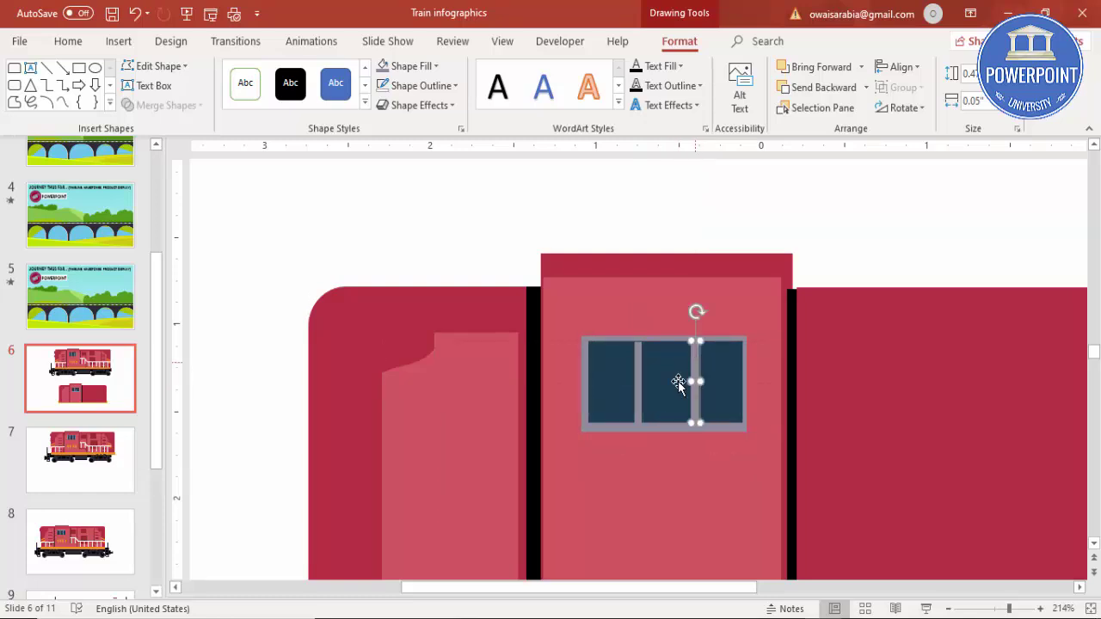
pyautogui.click(615, 371)
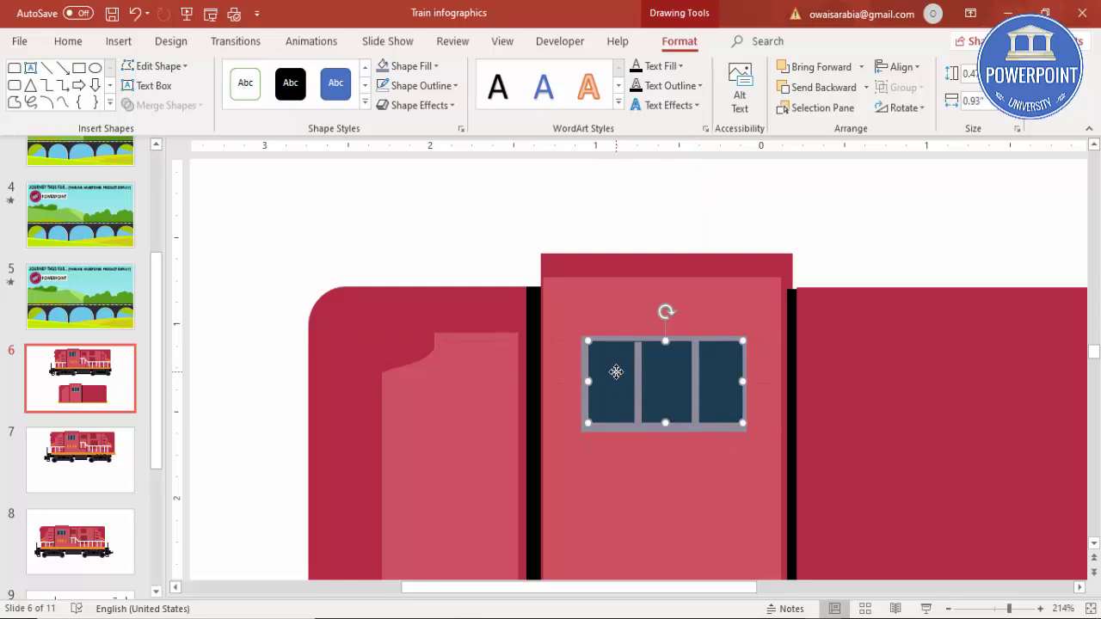
# Give the window an Inside: Left inner shadow preset via Format Shape, then fit the slide
pyautogui.rightClick(616, 371)
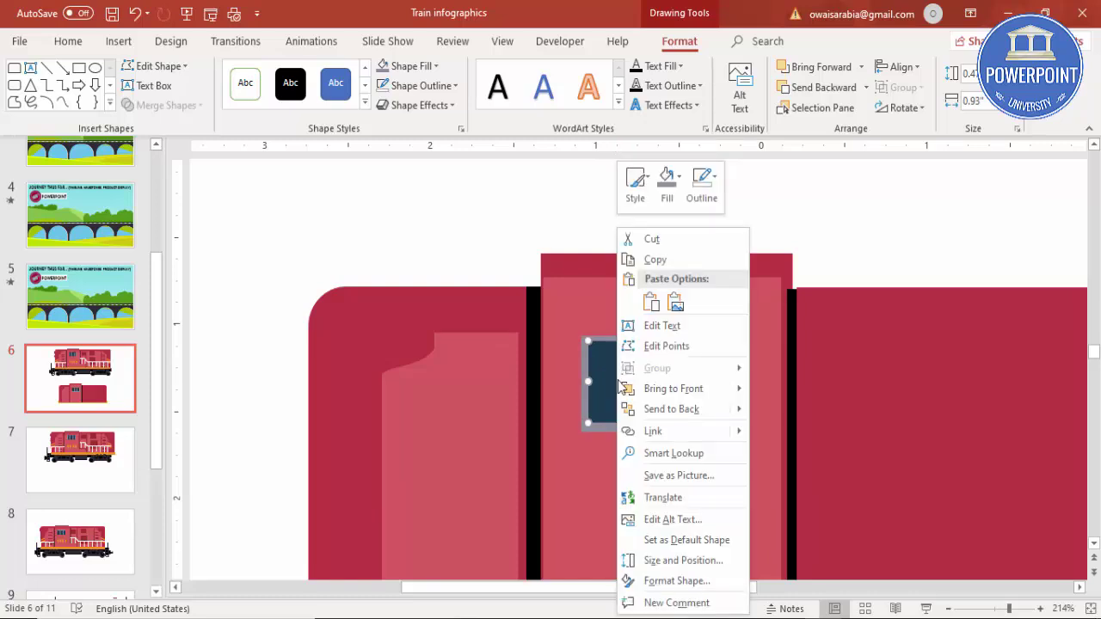
pyautogui.click(715, 581)
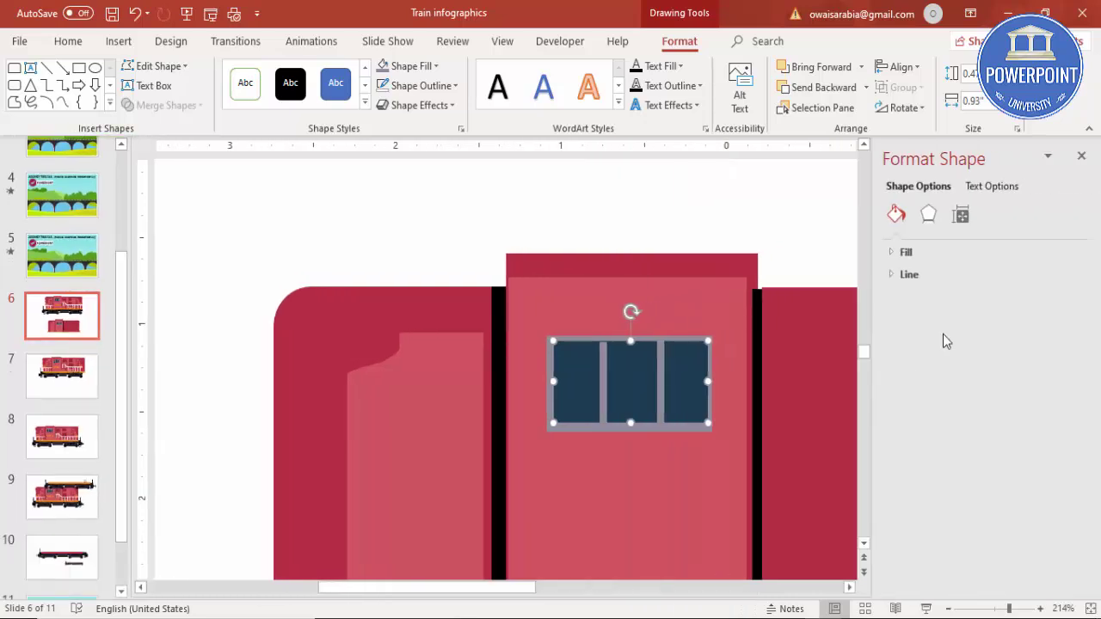
pyautogui.click(927, 215)
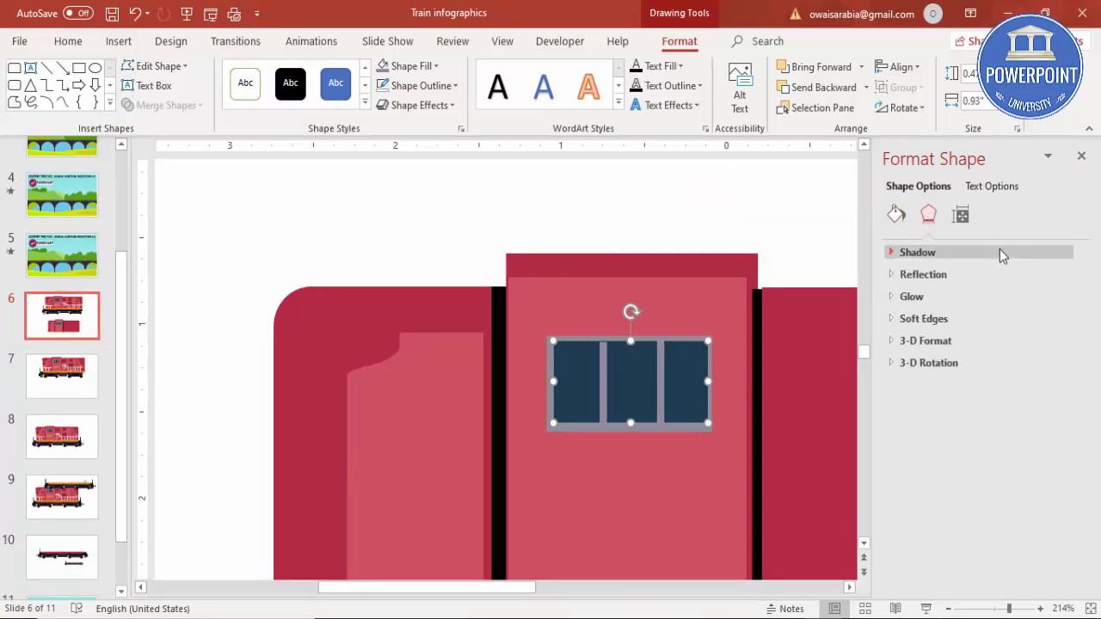
pyautogui.click(999, 252)
pyautogui.click(1058, 275)
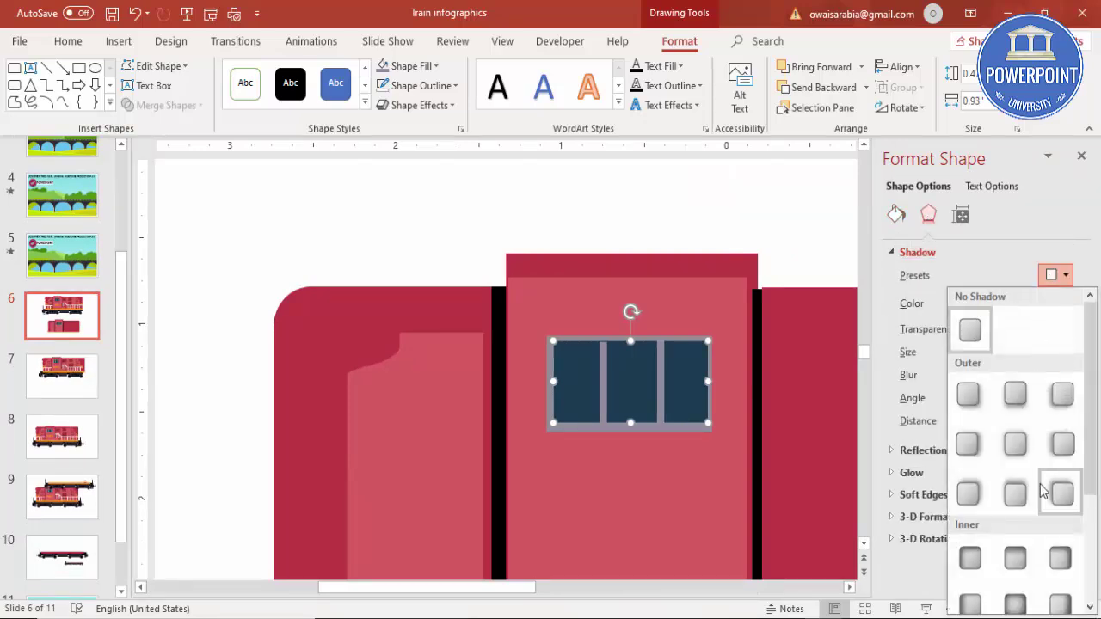
pyautogui.scroll(-3, 1042, 492)
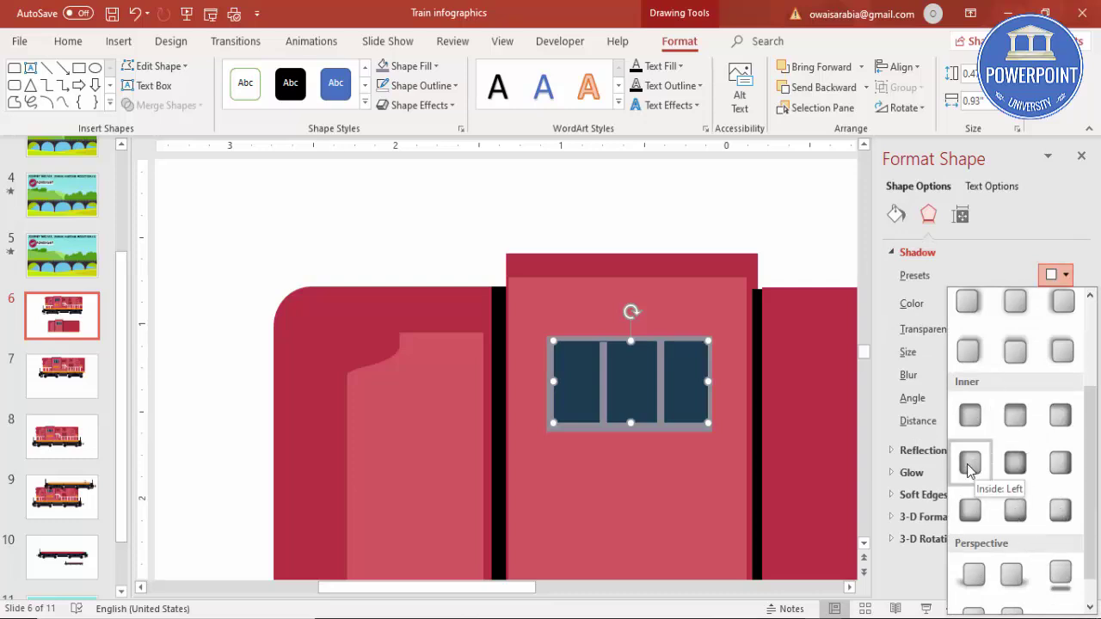
pyautogui.click(969, 464)
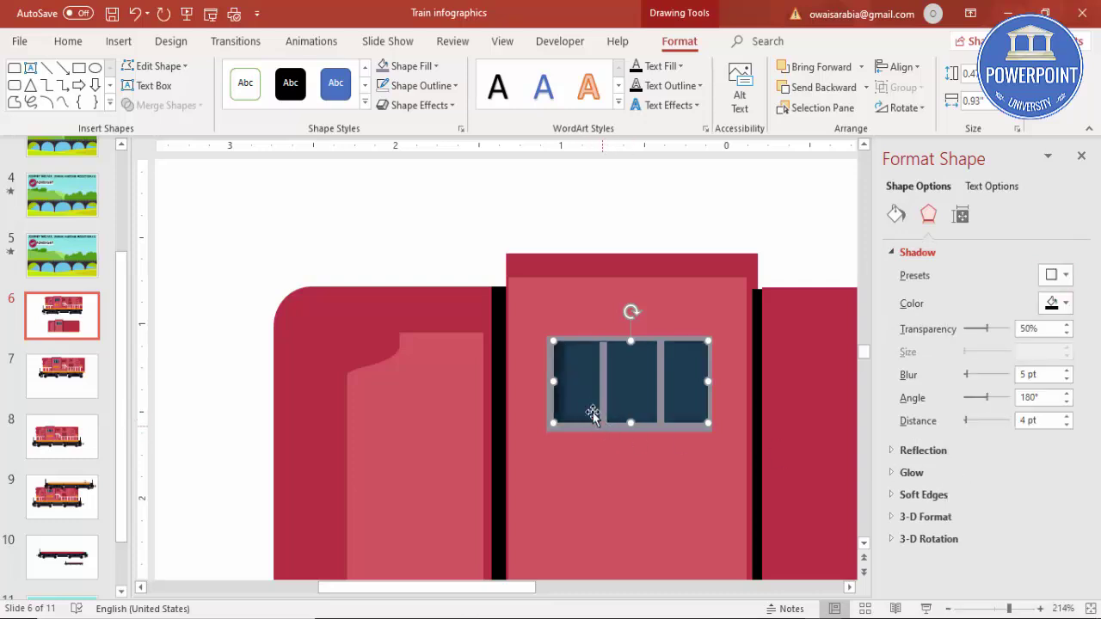
pyautogui.click(359, 230)
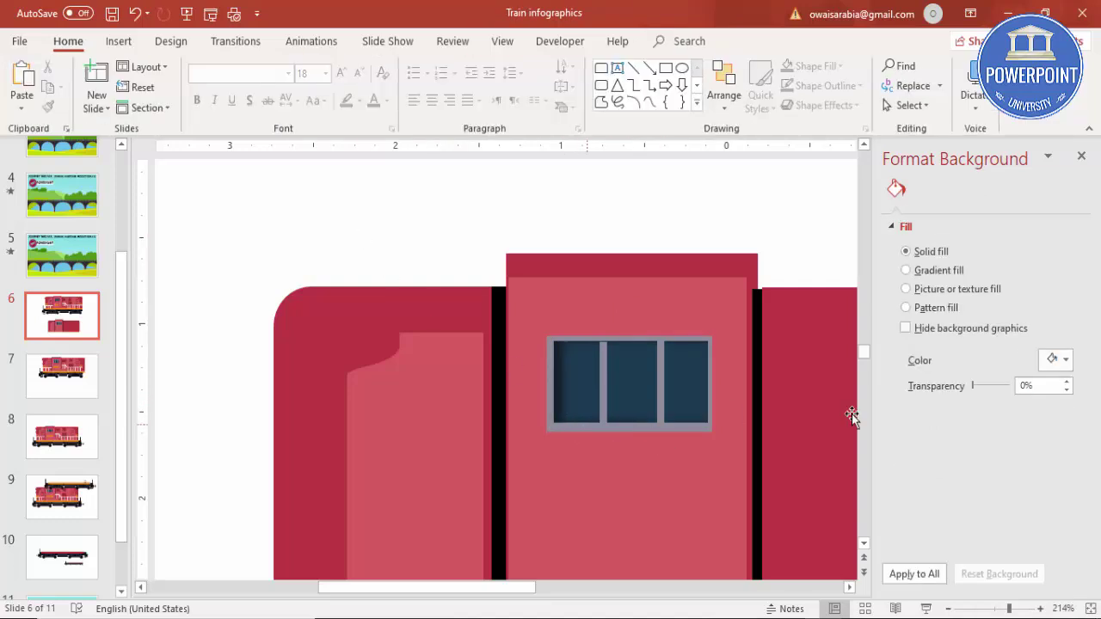
pyautogui.click(603, 351)
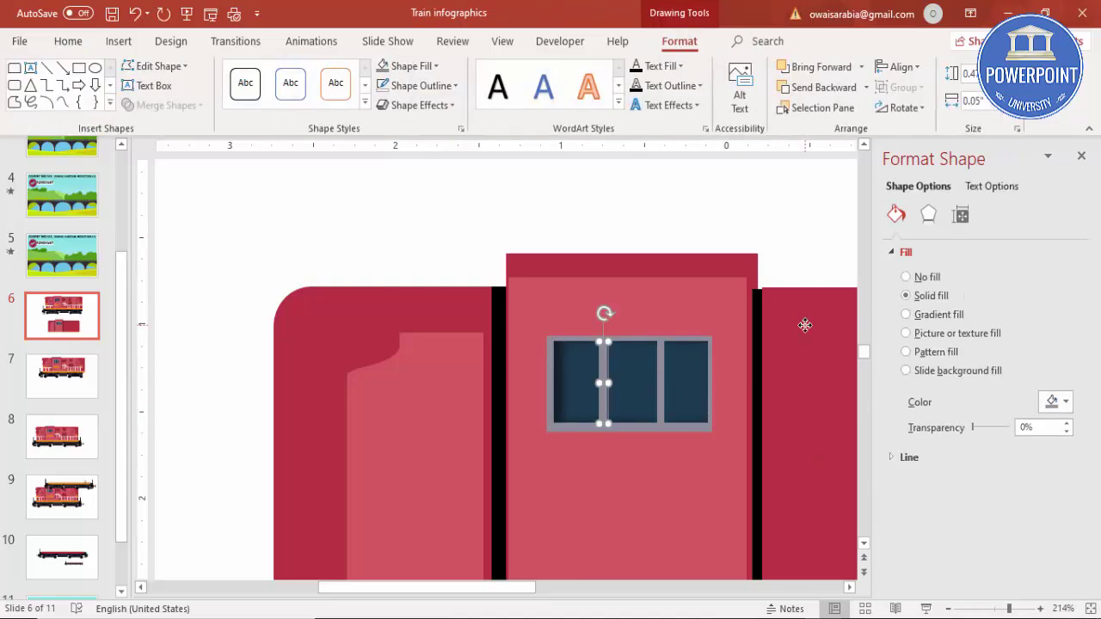
pyautogui.click(763, 226)
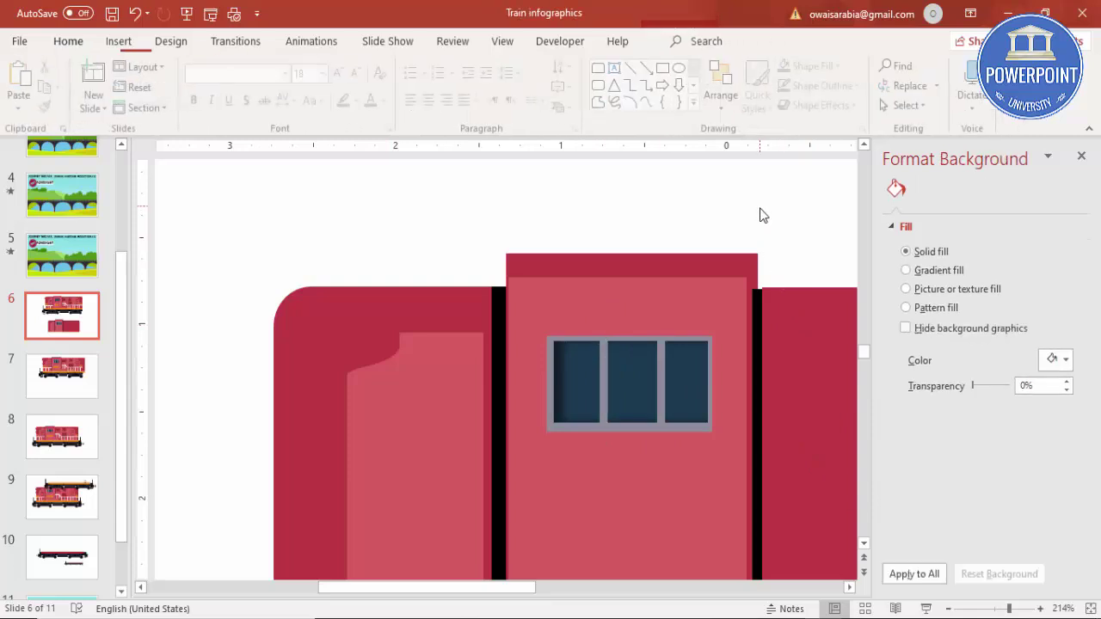
pyautogui.click(1089, 609)
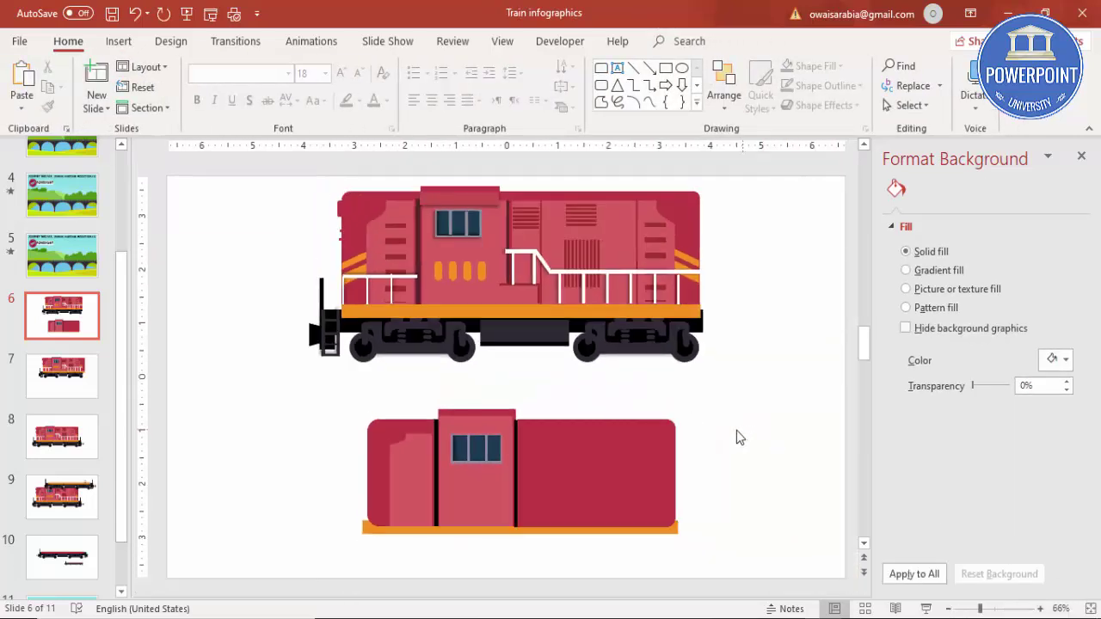
# Draw a rounded rectangle left of the lower car and round its ends into a pill
pyautogui.click(1081, 156)
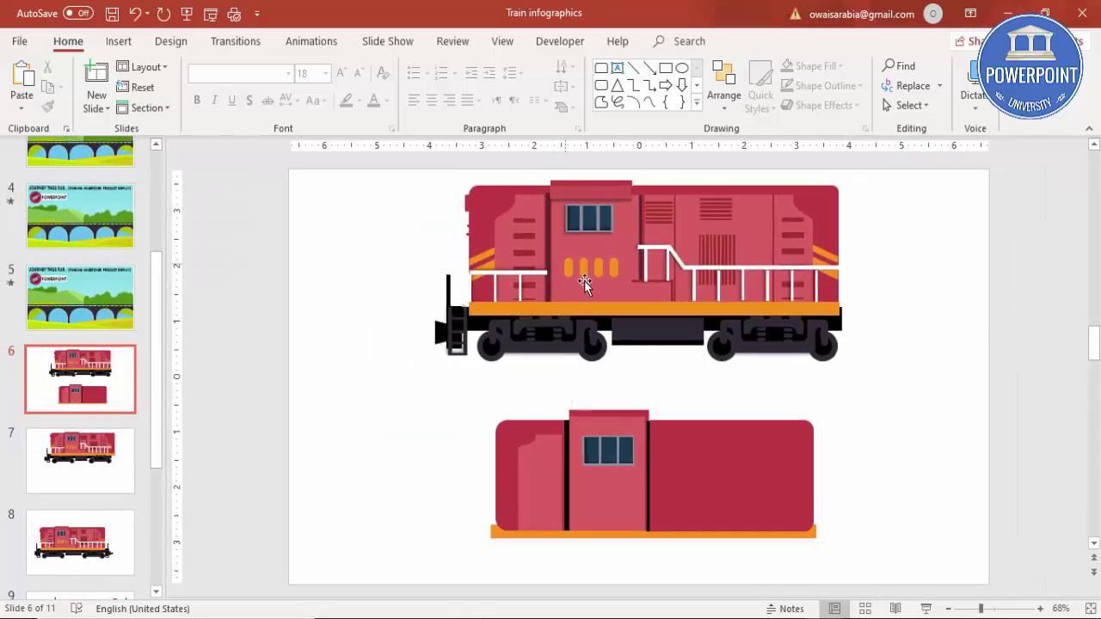
pyautogui.click(117, 40)
pyautogui.click(256, 101)
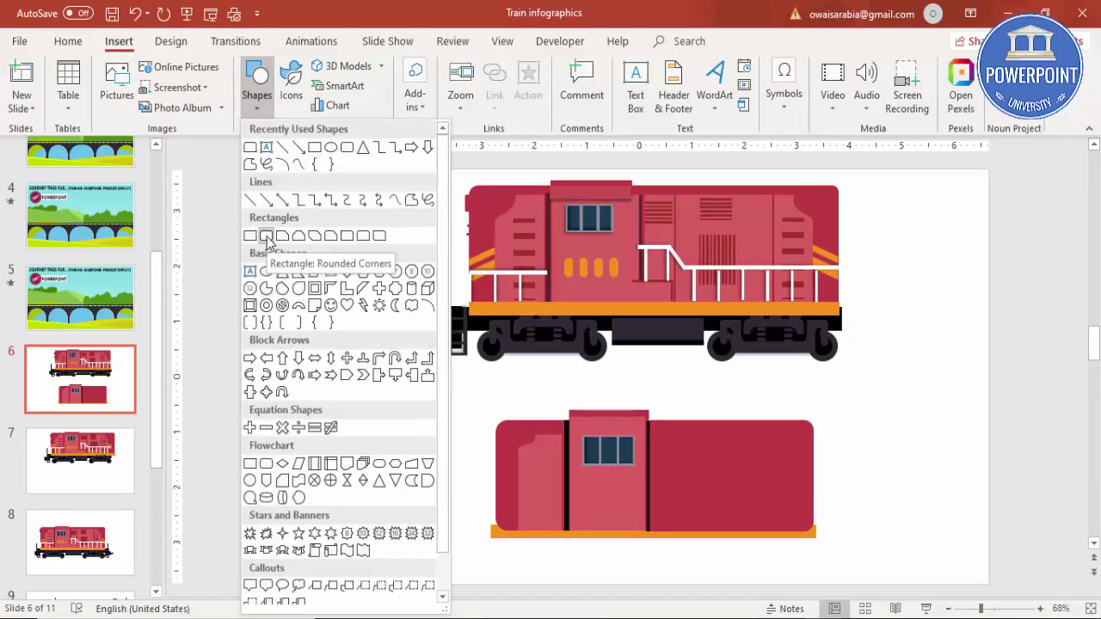
pyautogui.click(267, 243)
pyautogui.moveTo(384, 437); pyautogui.dragTo(430, 509)
pyautogui.moveTo(392, 437); pyautogui.dragTo(415, 487)
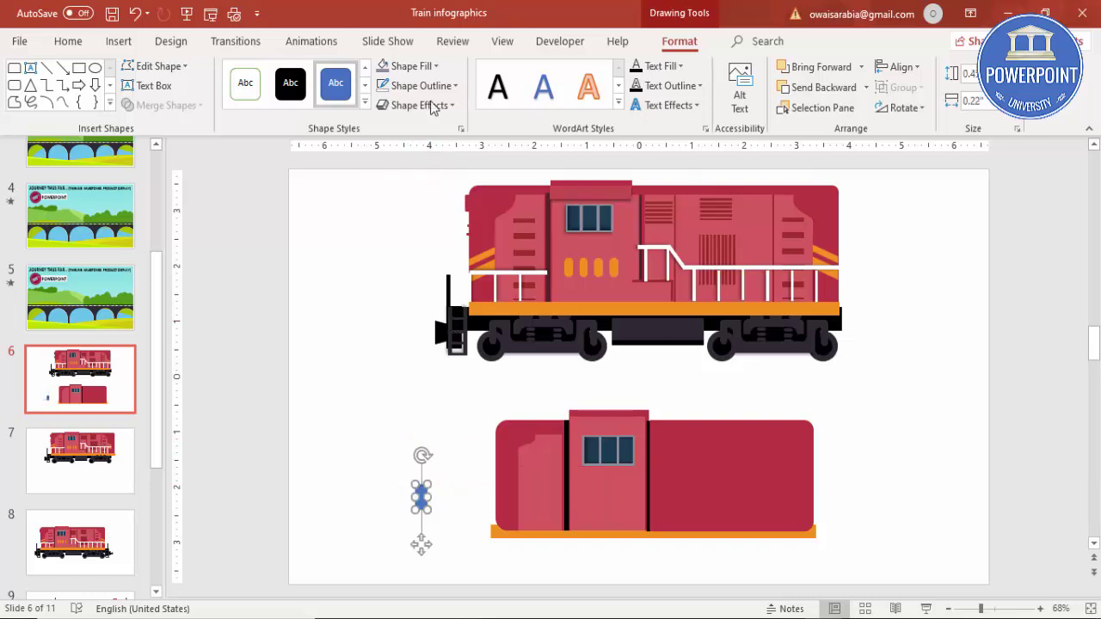
# Fill the pill with the train's orange sampled by eyedropper and remove its outline
pyautogui.click(423, 67)
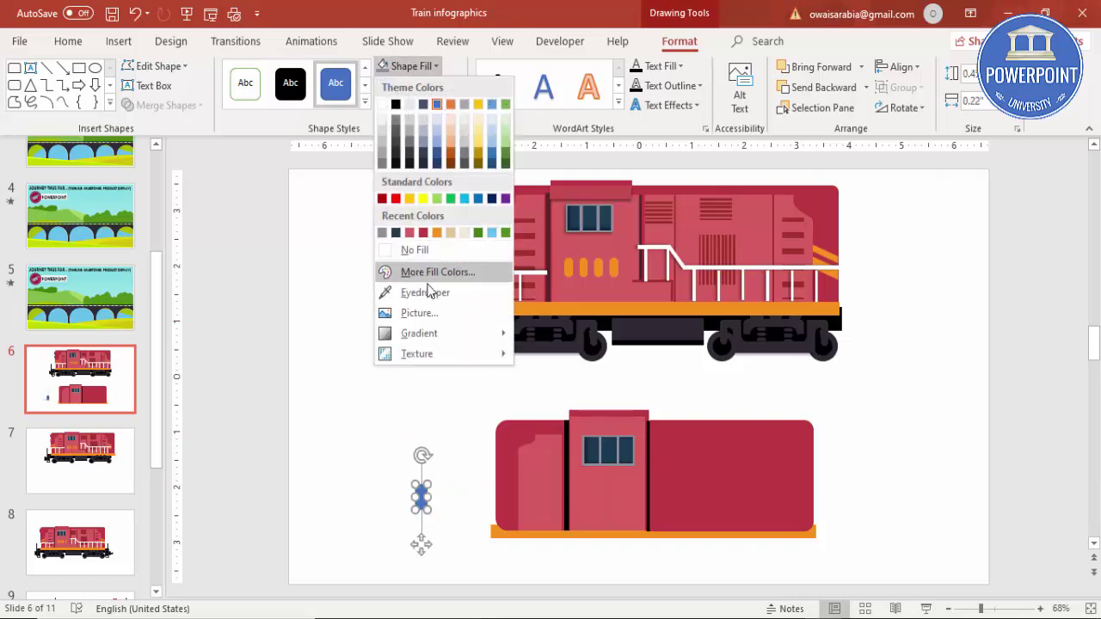
pyautogui.click(425, 293)
pyautogui.click(592, 311)
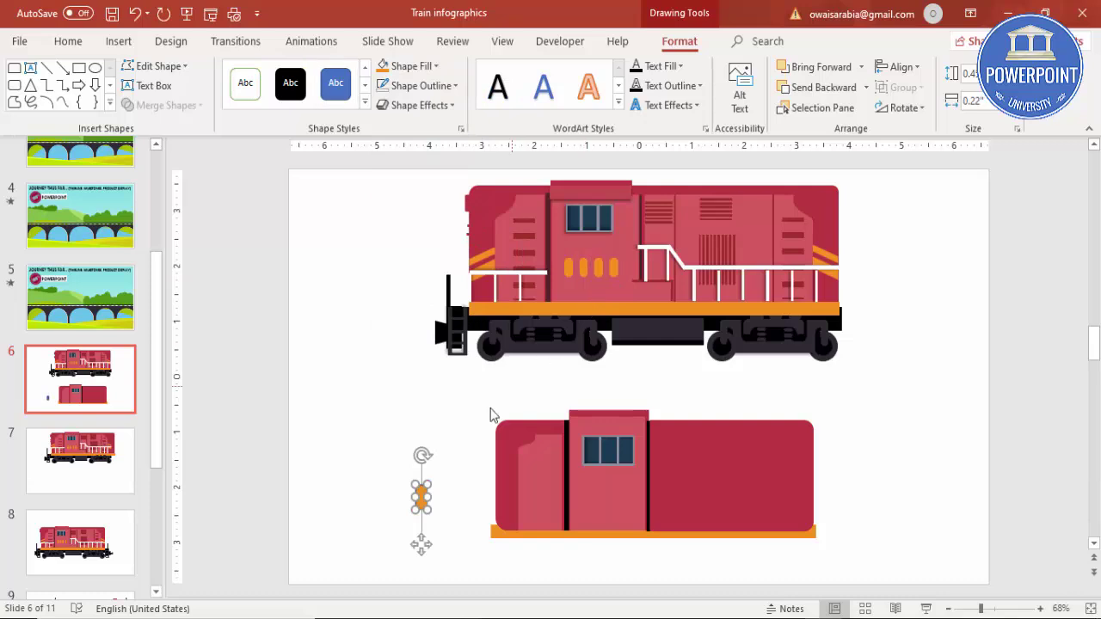
pyautogui.click(445, 430)
pyautogui.click(421, 497)
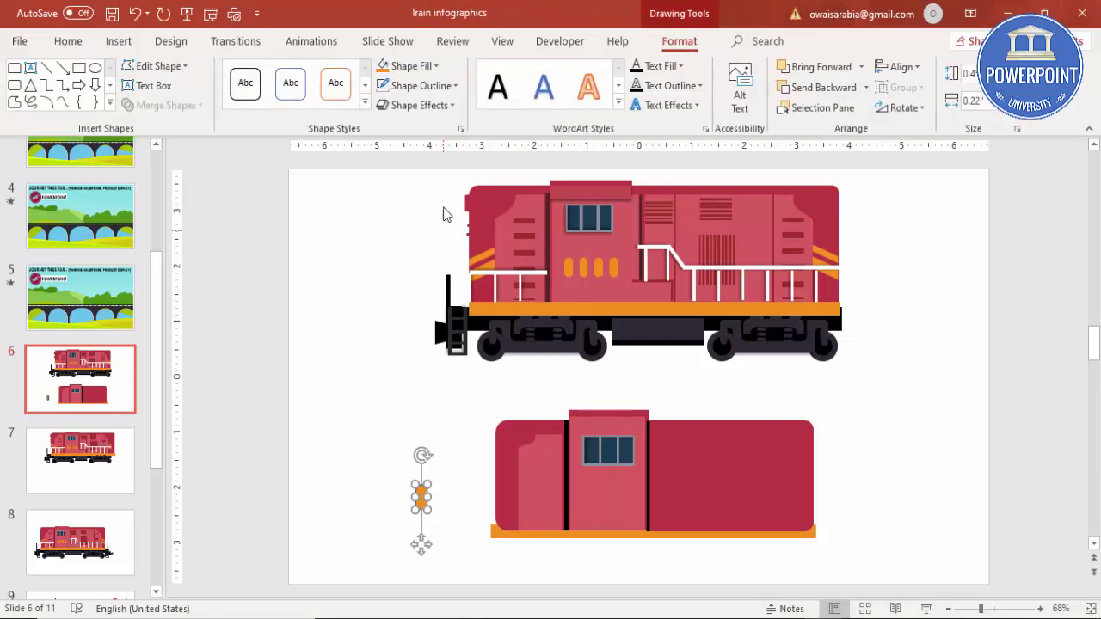
pyautogui.click(443, 92)
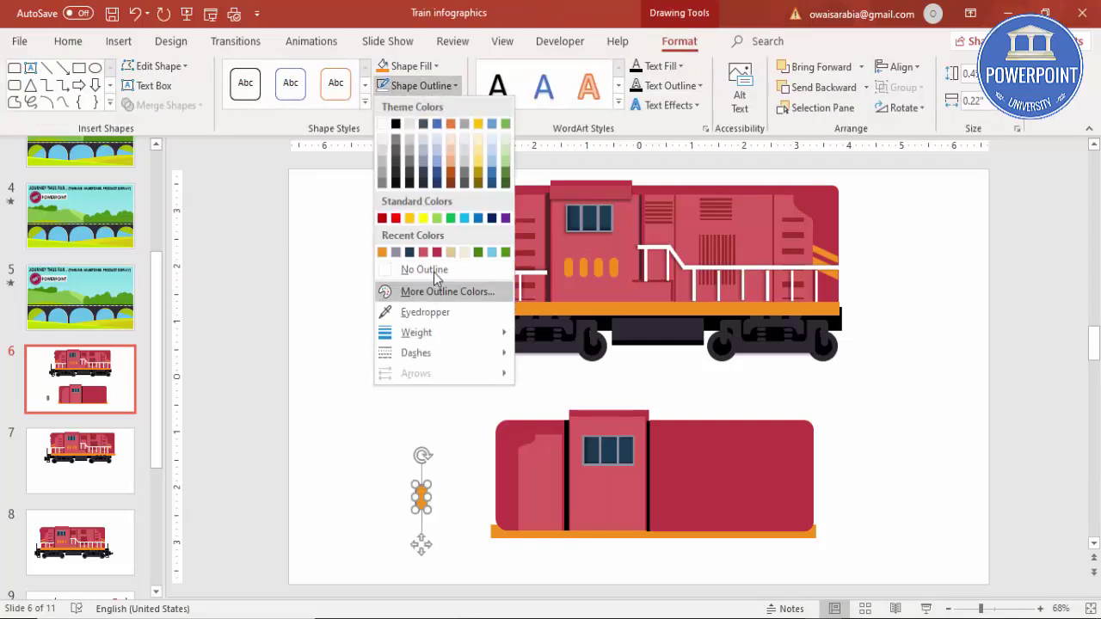
pyautogui.click(434, 273)
# Shrink the pill, make four copies, group them and place the group on the locomotive's door
pyautogui.click(1004, 608)
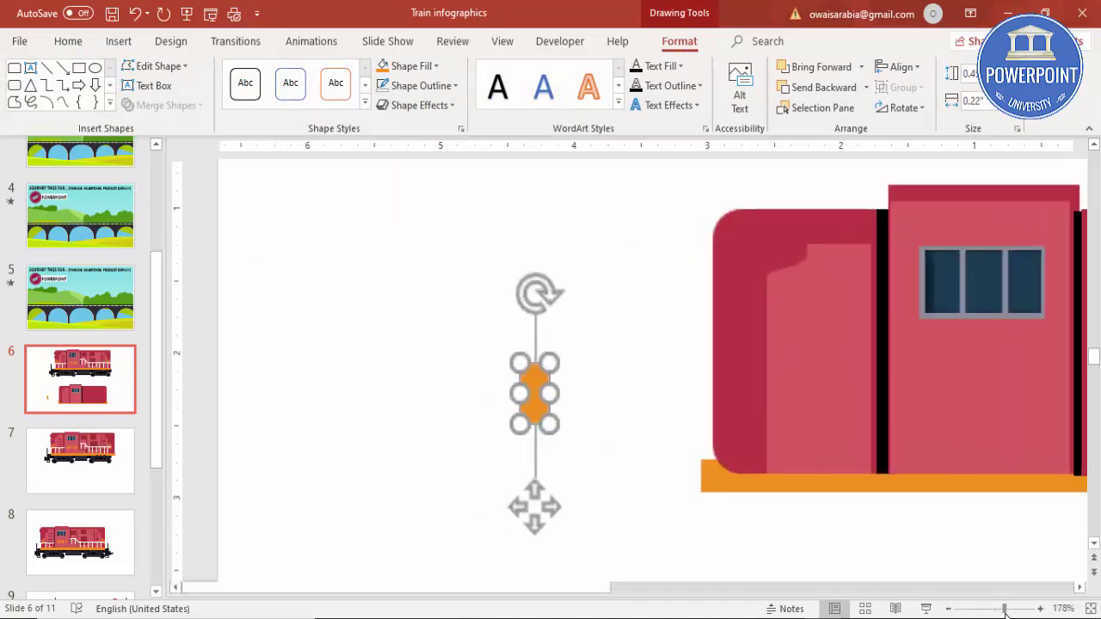
pyautogui.moveTo(538, 342); pyautogui.dragTo(584, 381)
pyautogui.hotkey('ctrl', 'd')
pyautogui.hotkey('ctrl', 'd')
pyautogui.hotkey('ctrl', 'd')
pyautogui.moveTo(497, 337); pyautogui.dragTo(679, 430)
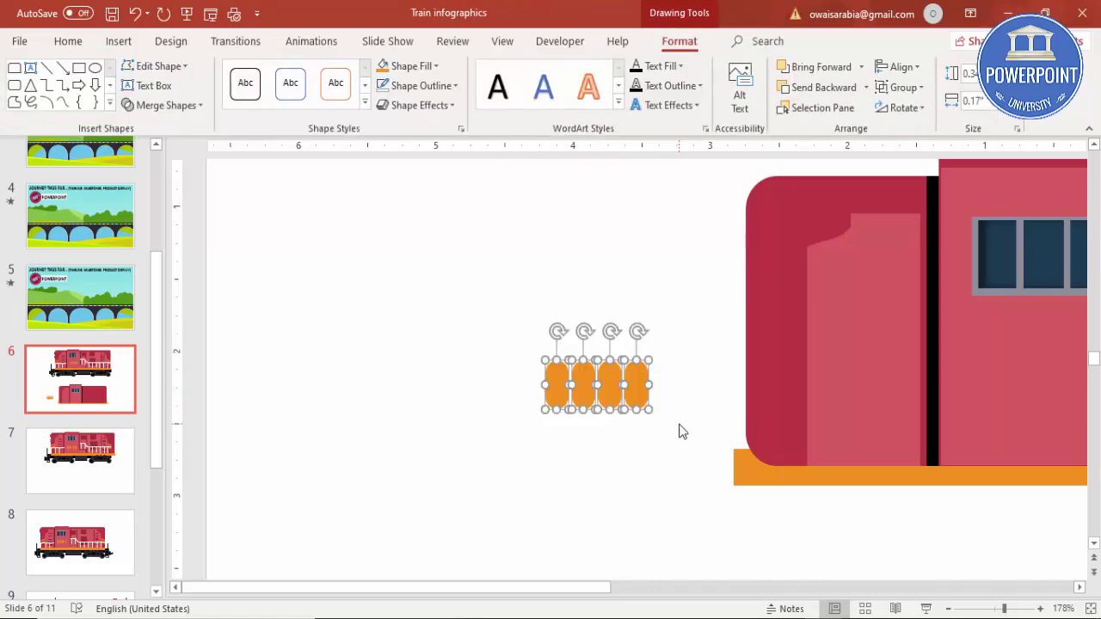
pyautogui.hotkey('ctrl', 'g')
pyautogui.moveTo(627, 386); pyautogui.dragTo(1017, 444)
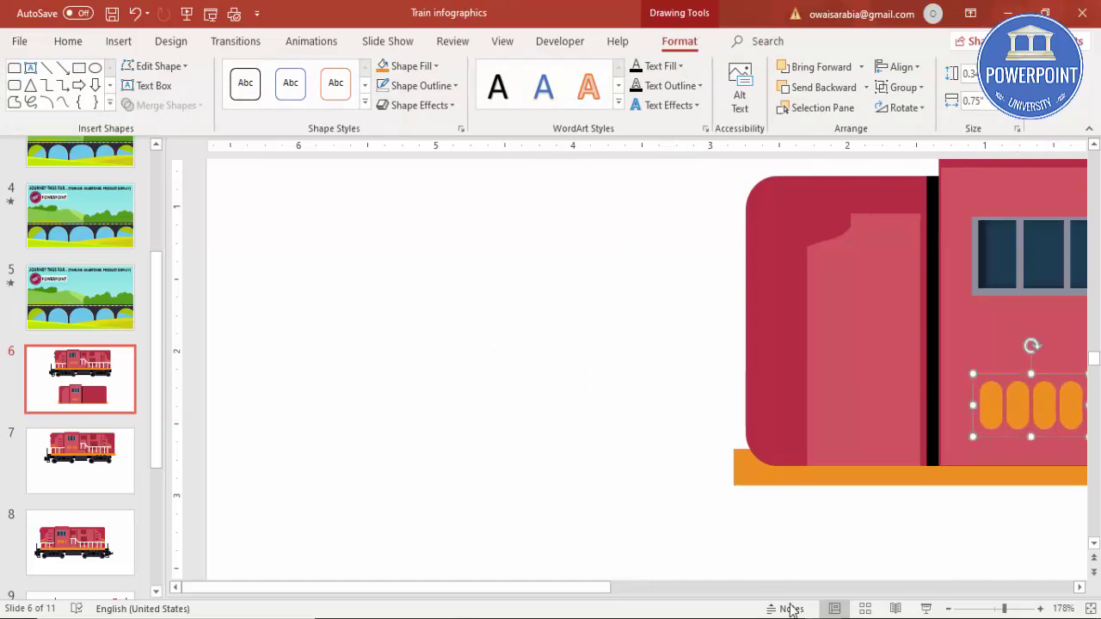
pyautogui.moveTo(502, 590); pyautogui.dragTo(692, 595)
pyautogui.moveTo(764, 413); pyautogui.dragTo(771, 404)
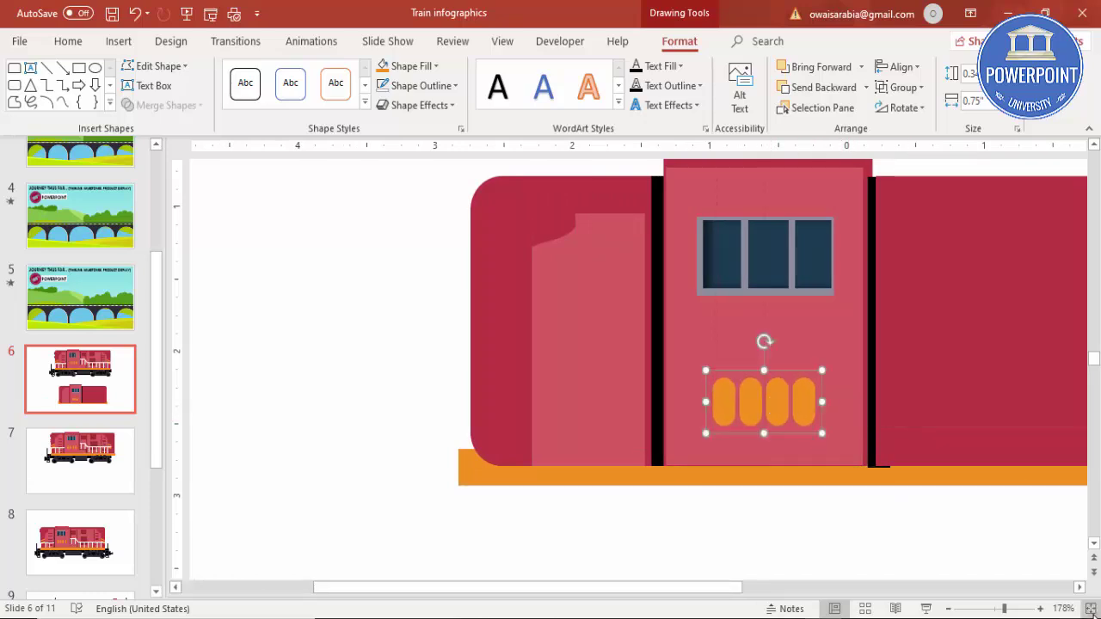
pyautogui.keyDown('ctrl'); pyautogui.scroll(-11, 887, 513); pyautogui.keyUp('ctrl')
pyautogui.click(851, 474)
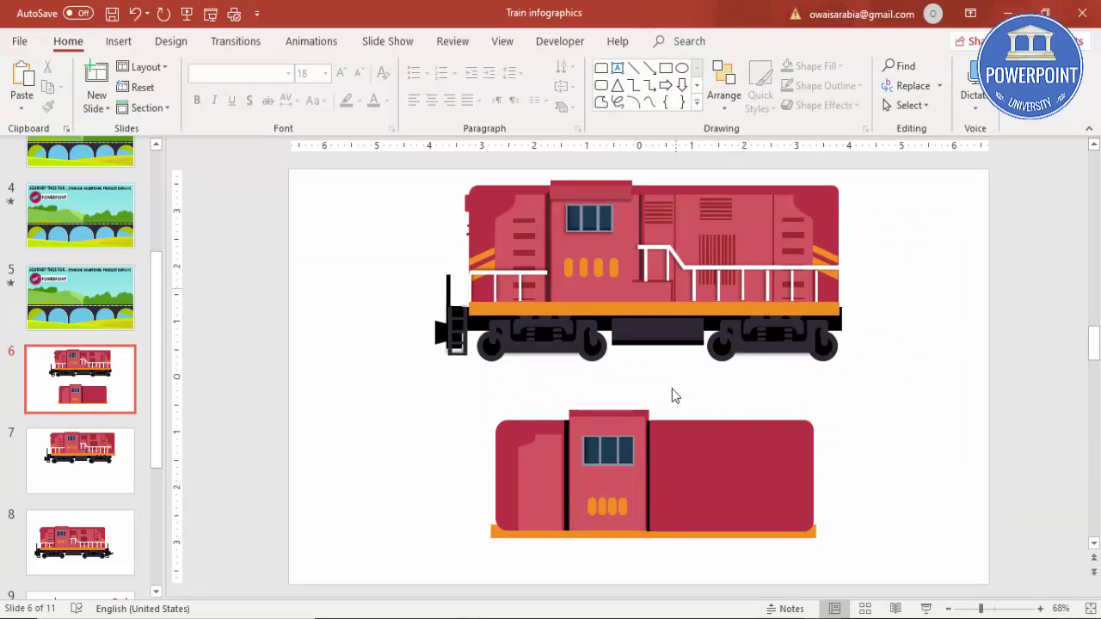
# Copy the narrow left panel to the right of the door and stretch it into a wide panel
pyautogui.click(551, 453)
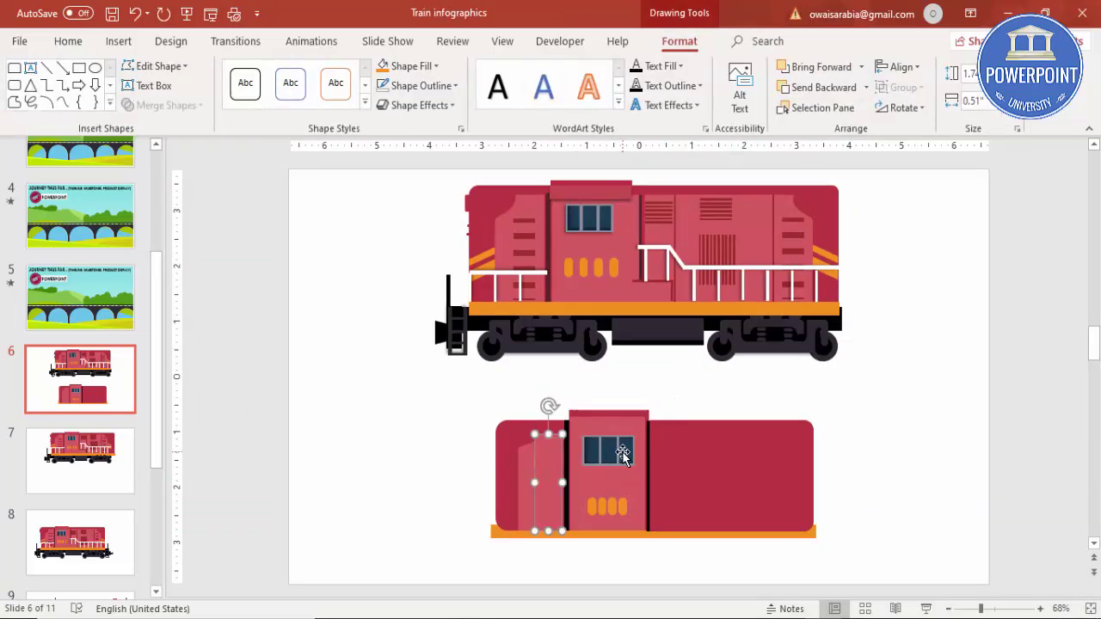
pyautogui.moveTo(562, 462); pyautogui.dragTo(668, 459)
pyautogui.hotkey('ctrl', 'd')
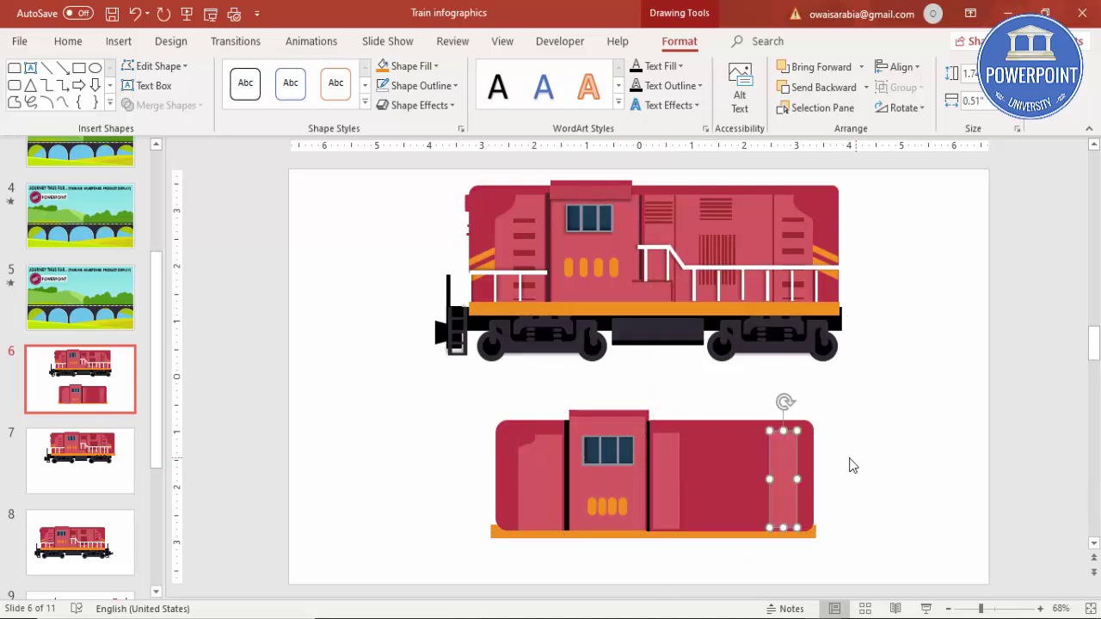
pyautogui.moveTo(779, 464); pyautogui.dragTo(756, 479)
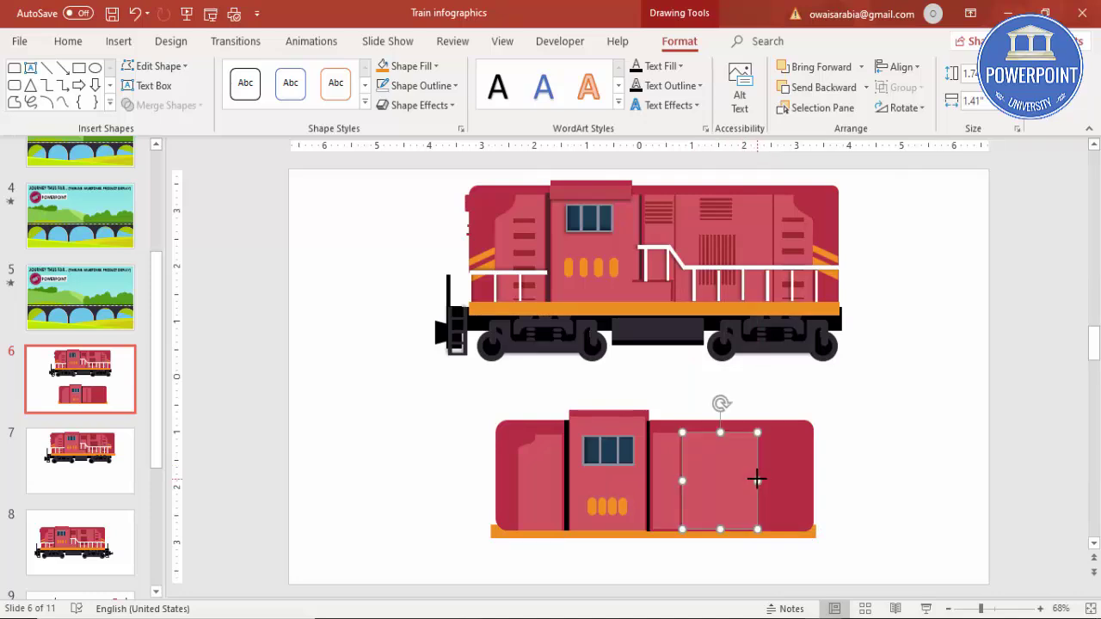
# Group the two narrow end panels and place a copy at the body's right end
pyautogui.click(524, 462)
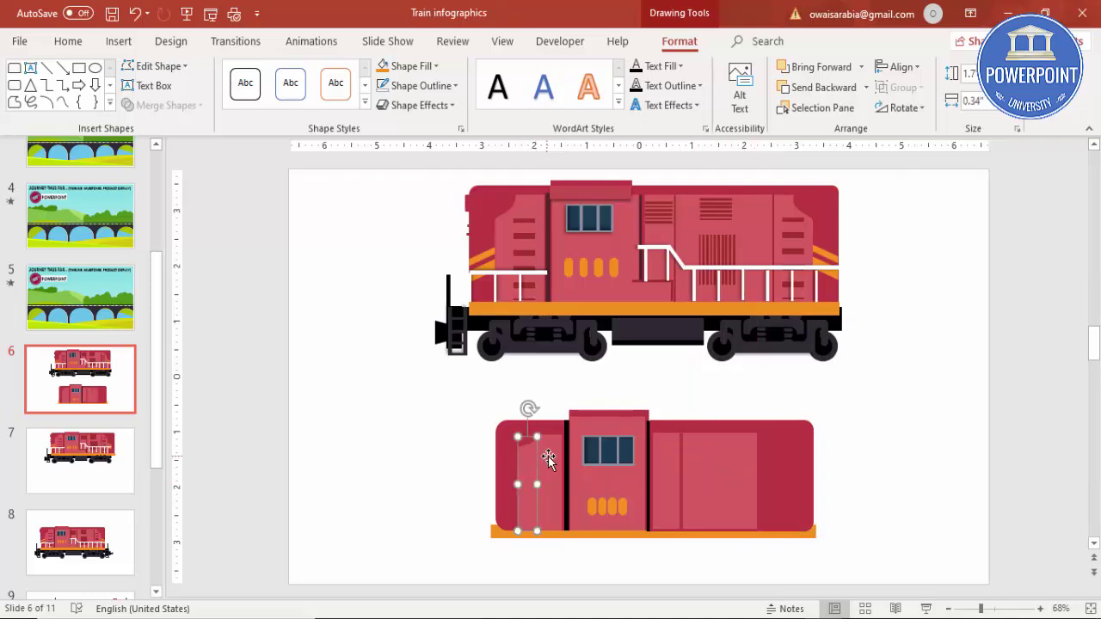
pyautogui.keyDown('shift'); pyautogui.click(548, 456); pyautogui.keyUp('shift')
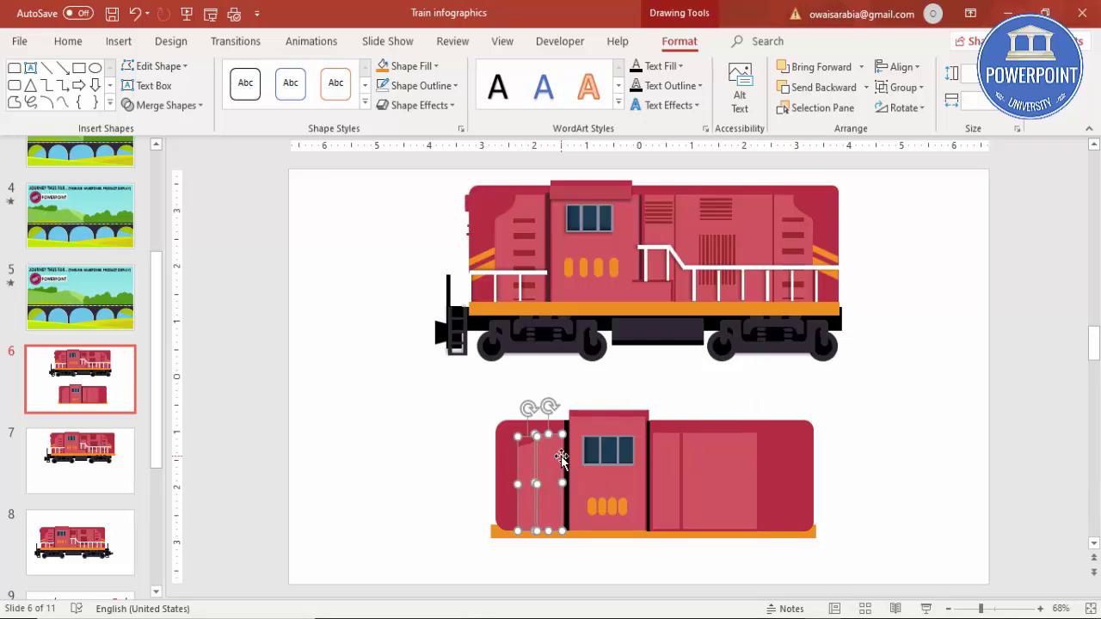
pyautogui.hotkey('ctrl', 'g')
pyautogui.moveTo(552, 467); pyautogui.dragTo(830, 454)
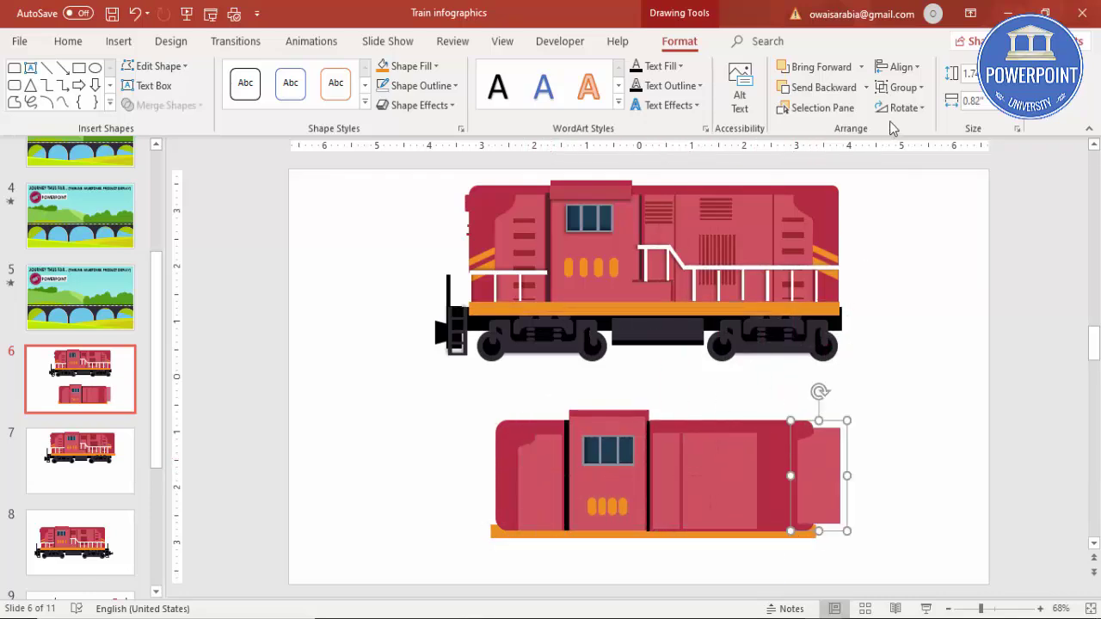
pyautogui.click(899, 108)
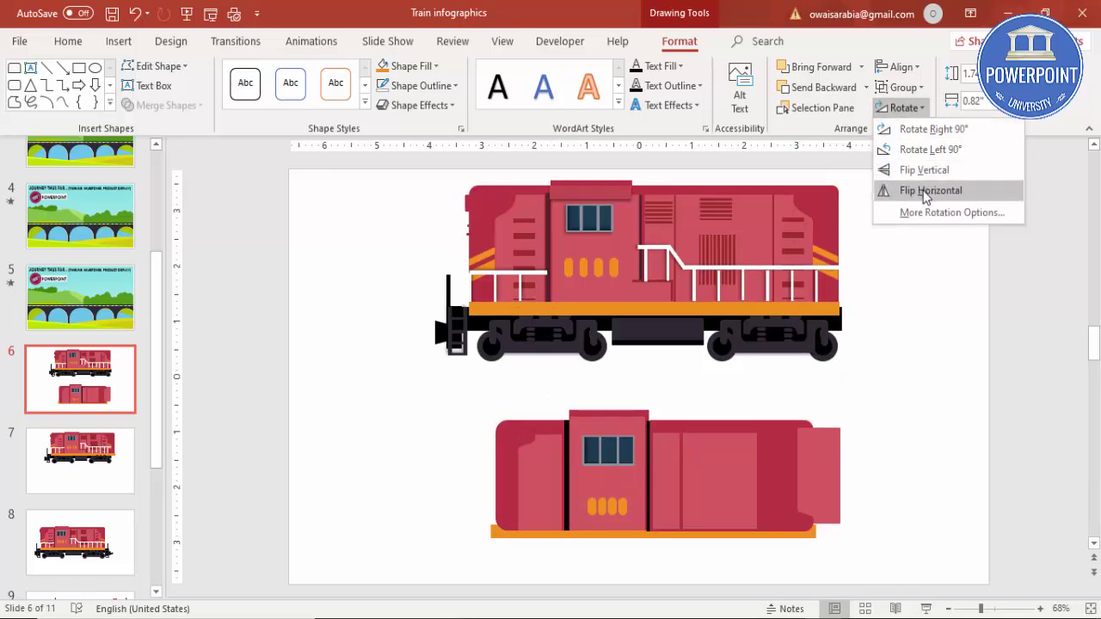
# Flip the copied end panels horizontally and fit them flush to the body's right end
pyautogui.click(925, 191)
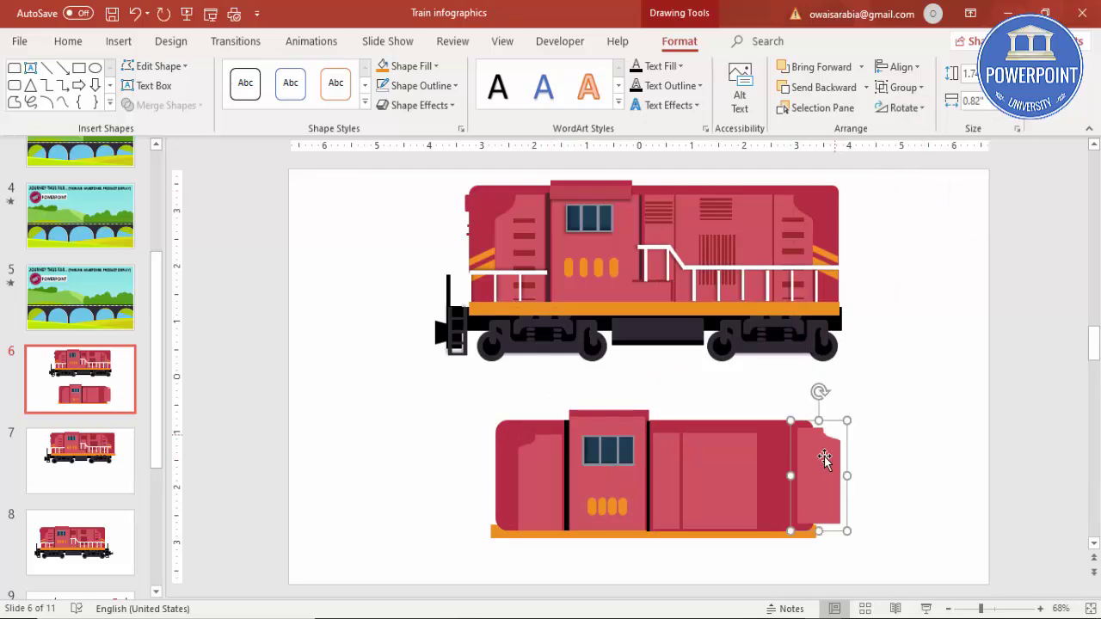
pyautogui.moveTo(813, 467); pyautogui.dragTo(785, 472)
pyautogui.click(824, 514)
# Bring the orange base bar to the front
pyautogui.click(500, 533)
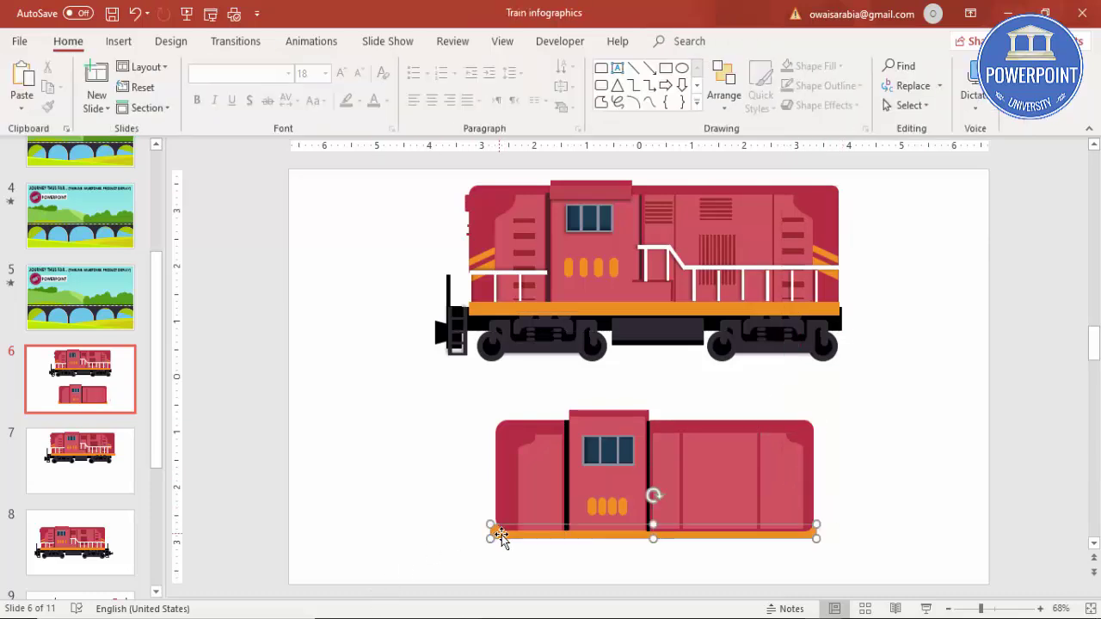
pyautogui.click(860, 66)
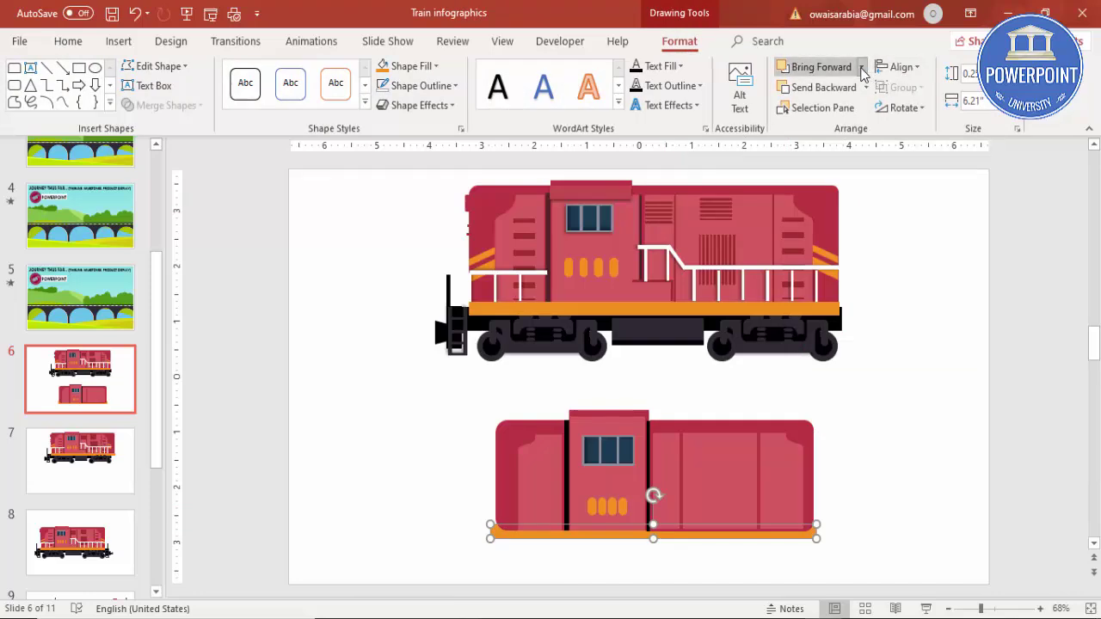
pyautogui.click(838, 108)
pyautogui.click(873, 392)
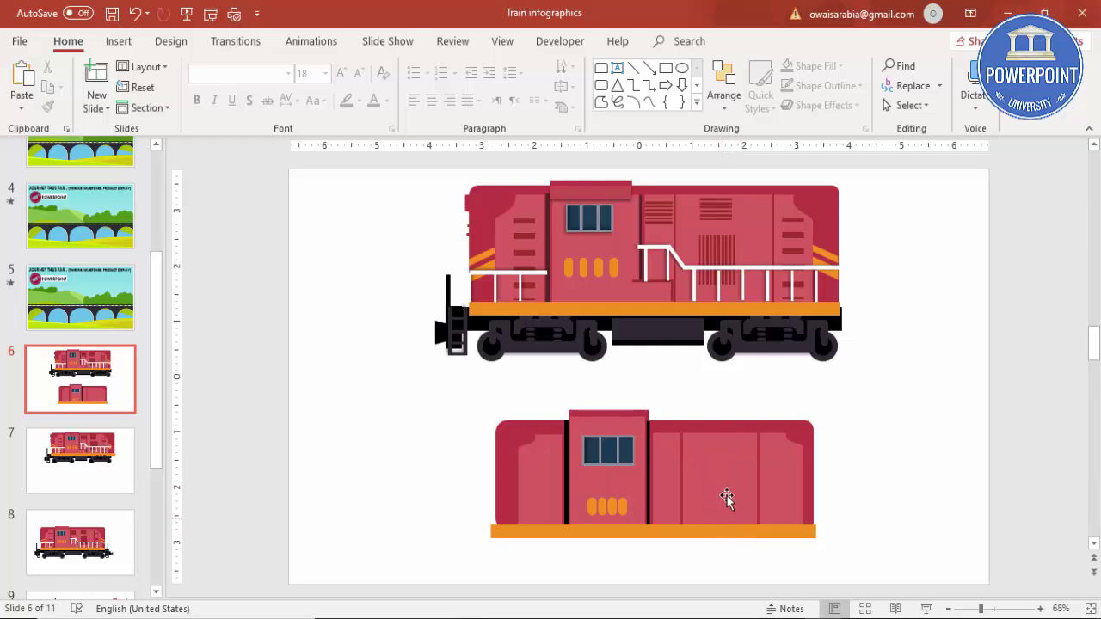
# Draw a thin vertical rectangle left of the locomotive, fill it body red and remove its outline
pyautogui.click(118, 42)
pyautogui.click(256, 116)
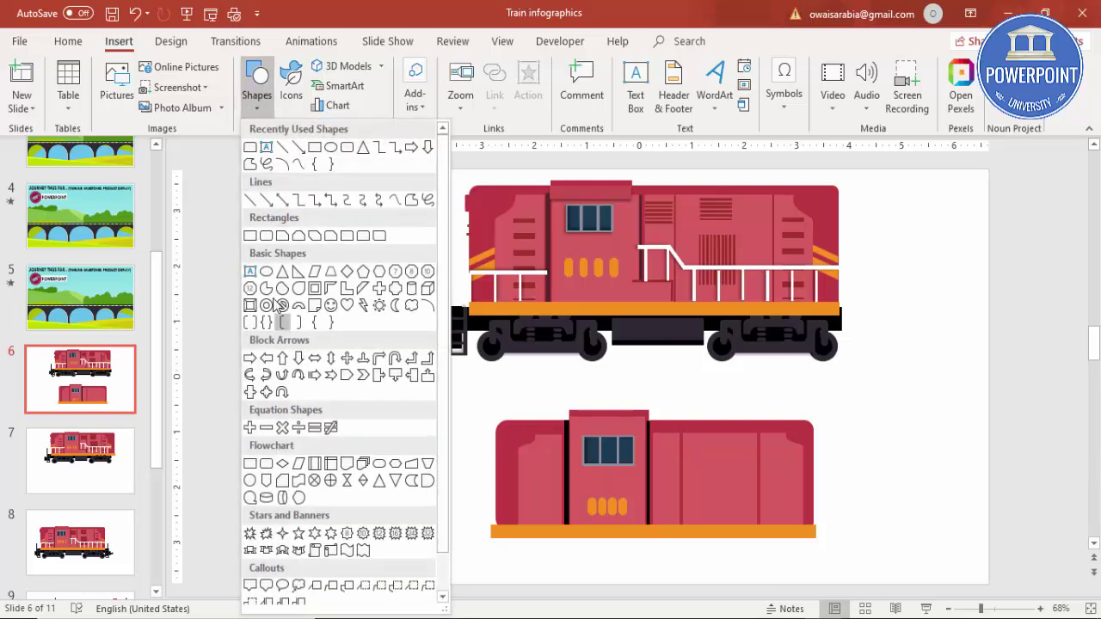
pyautogui.click(260, 232)
pyautogui.moveTo(347, 399)
pyautogui.mouseDown()
pyautogui.moveTo(359, 477)
pyautogui.moveTo(349, 479)
pyautogui.moveTo(349, 450)
pyautogui.mouseUp()
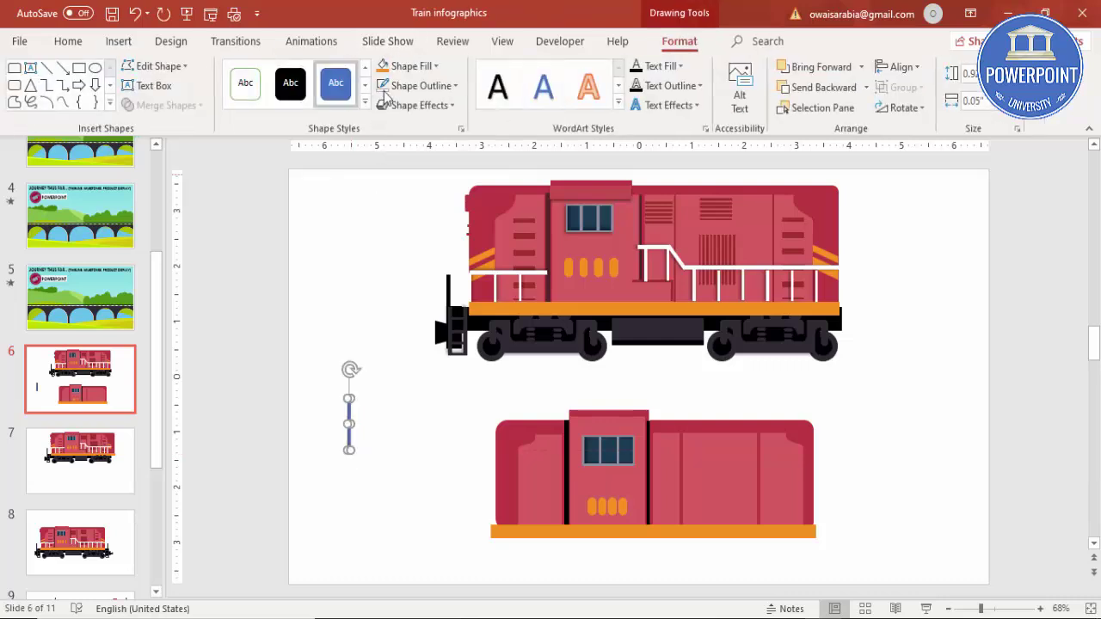
pyautogui.click(411, 66)
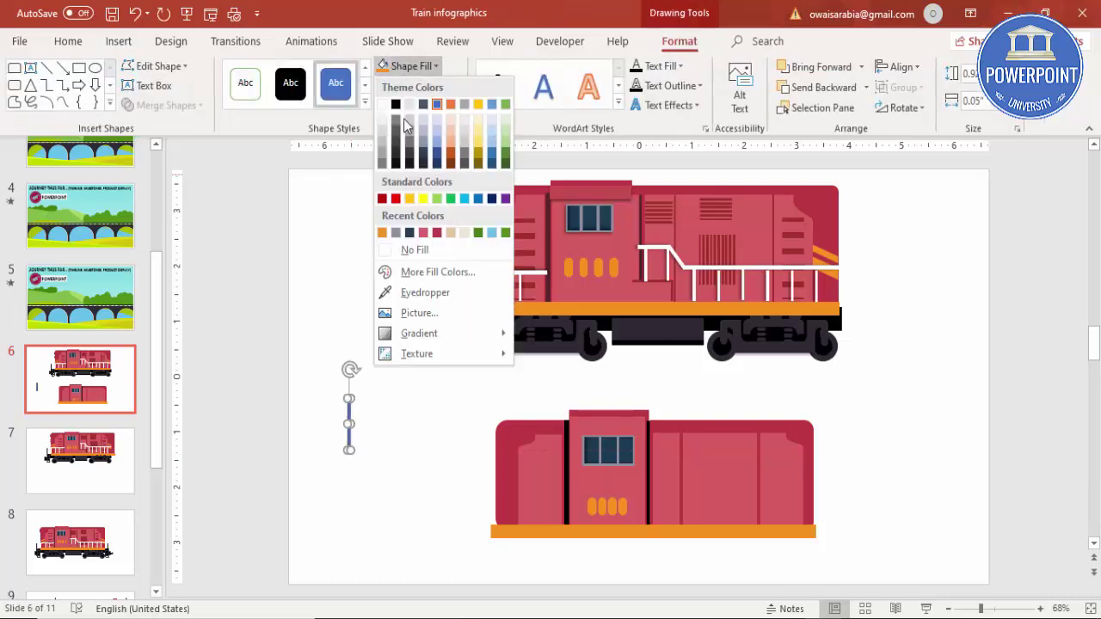
pyautogui.click(436, 233)
pyautogui.click(445, 93)
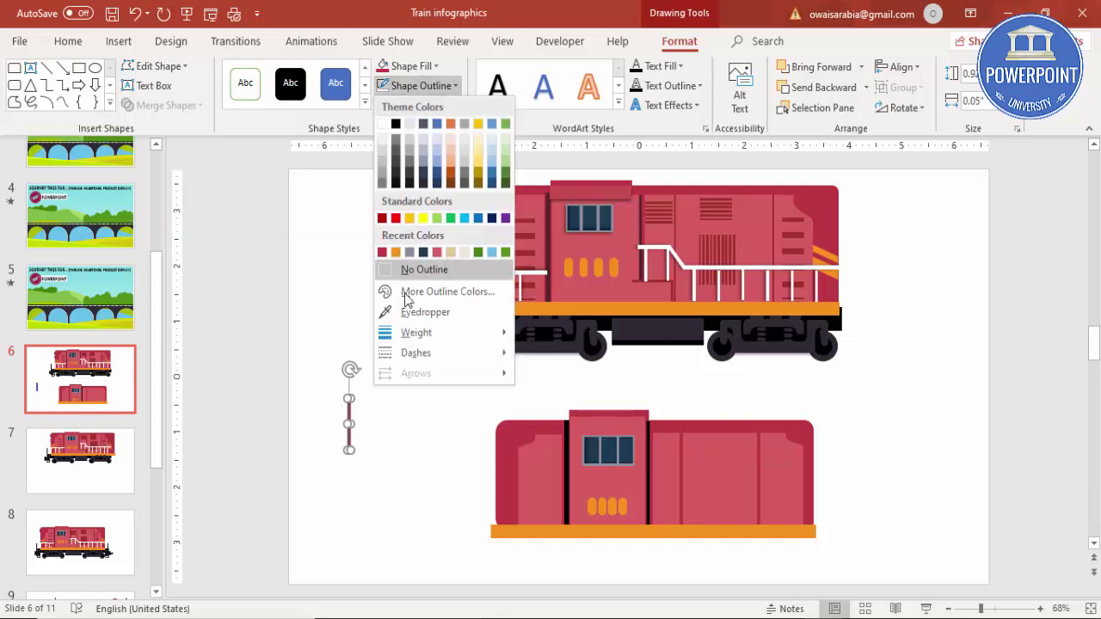
pyautogui.click(406, 272)
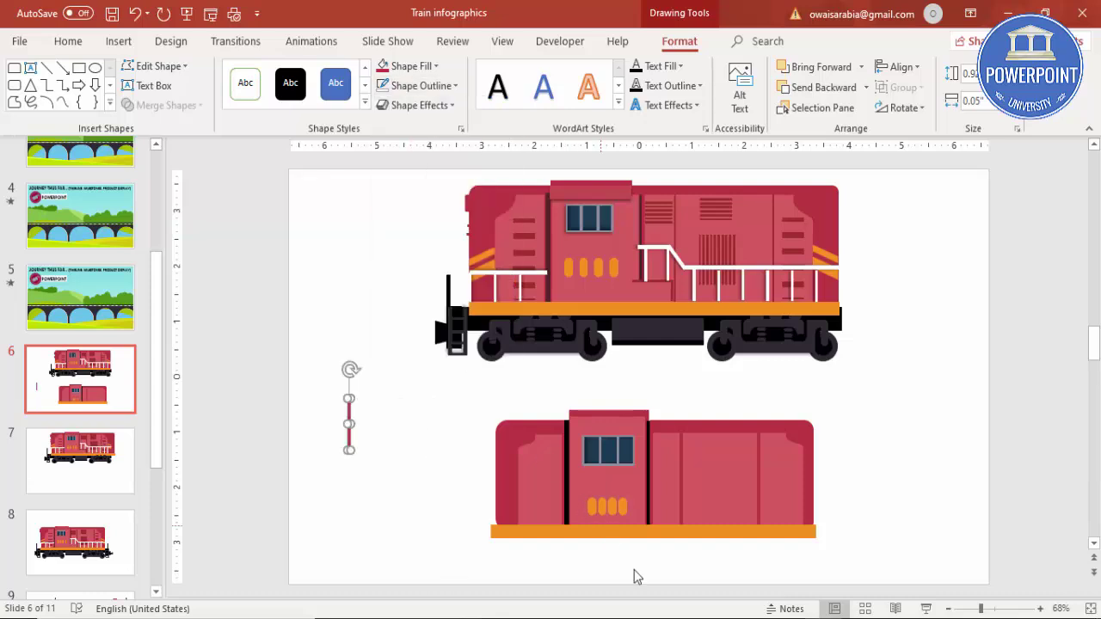
# Duplicate the red bar into a row of ten evenly spaced bars and select them all
pyautogui.click(1012, 608)
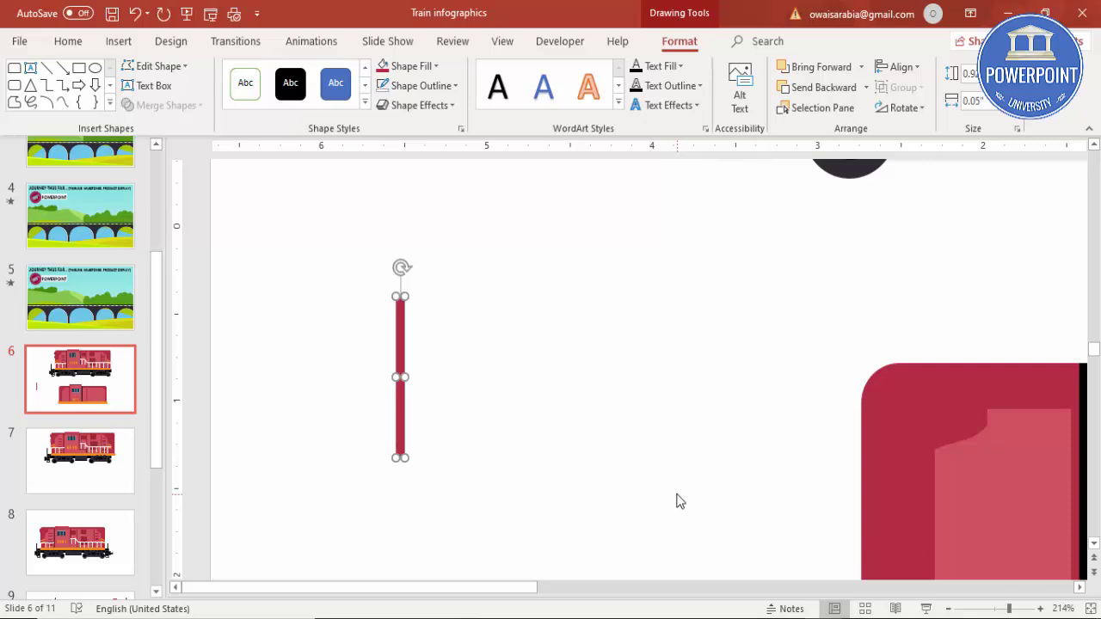
pyautogui.hotkey('ctrl', 'd')
pyautogui.moveTo(427, 373); pyautogui.dragTo(413, 342)
pyautogui.hotkey('ctrl', 'd')
pyautogui.hotkey('ctrl', 'd')
pyautogui.hotkey('ctrl', 'd')
pyautogui.hotkey('ctrl', 'd')
pyautogui.hotkey('ctrl', 'd')
pyautogui.hotkey('ctrl', 'd')
pyautogui.hotkey('ctrl', 'd')
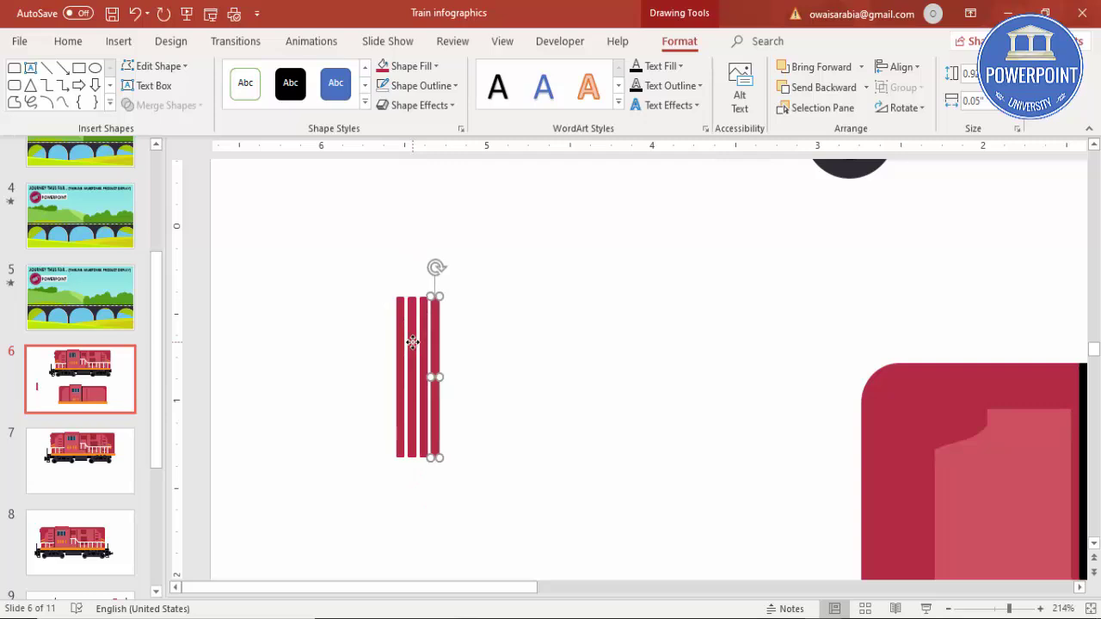
pyautogui.hotkey('ctrl', 'd')
pyautogui.moveTo(348, 260); pyautogui.dragTo(607, 521)
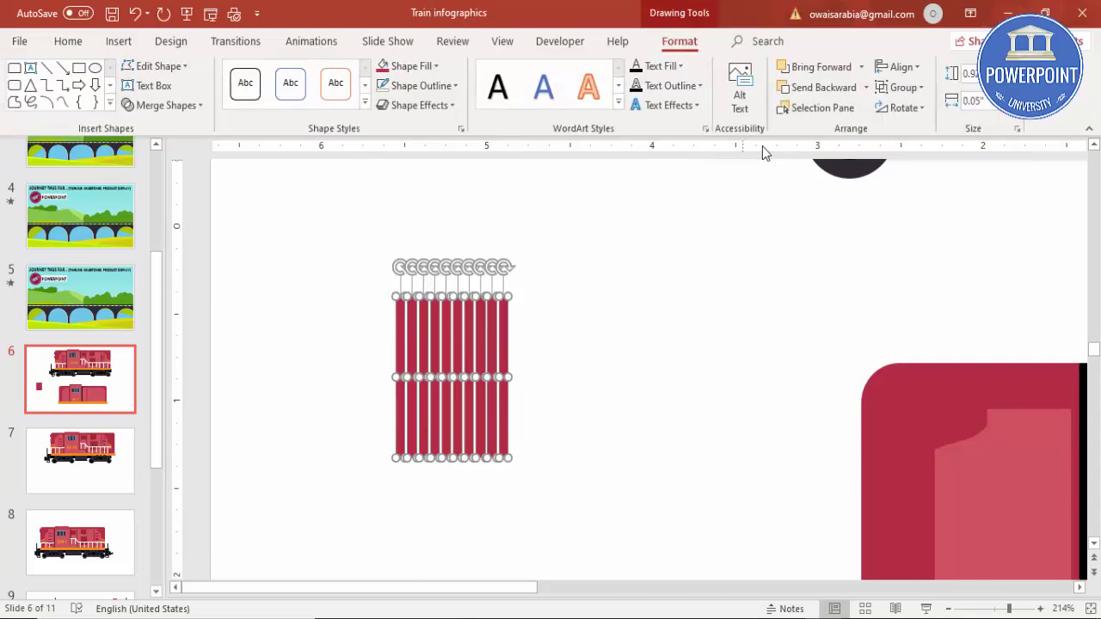
# Top-align and group the ten bars, then place the shortened grille on the wide panel right of the door
pyautogui.click(899, 66)
pyautogui.click(948, 161)
pyautogui.hotkey('ctrl', 'g')
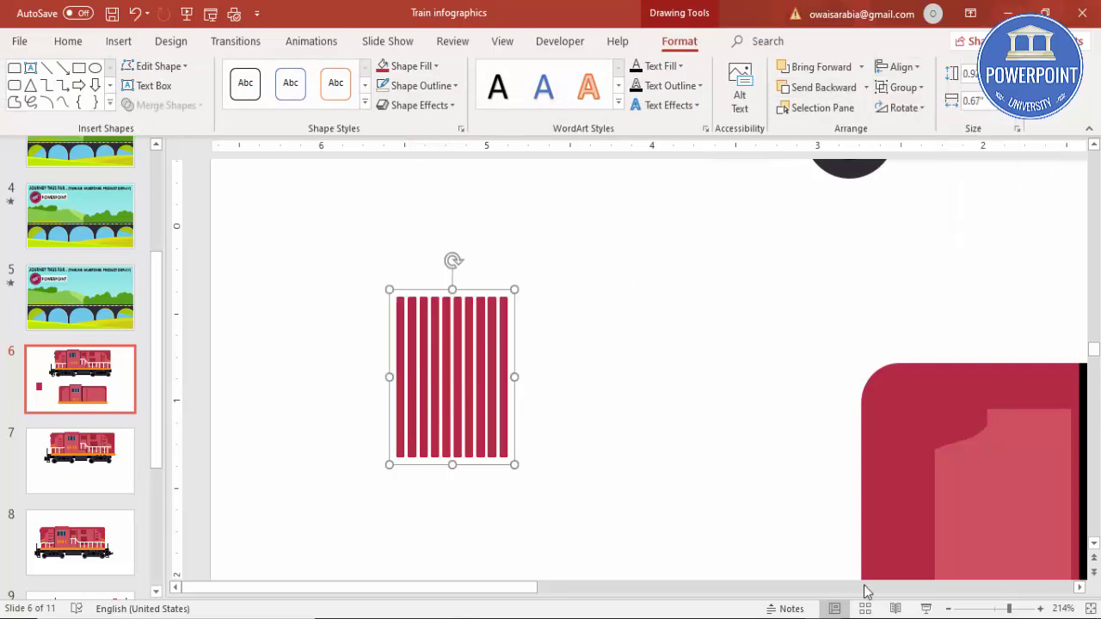
pyautogui.moveTo(439, 421); pyautogui.dragTo(711, 496)
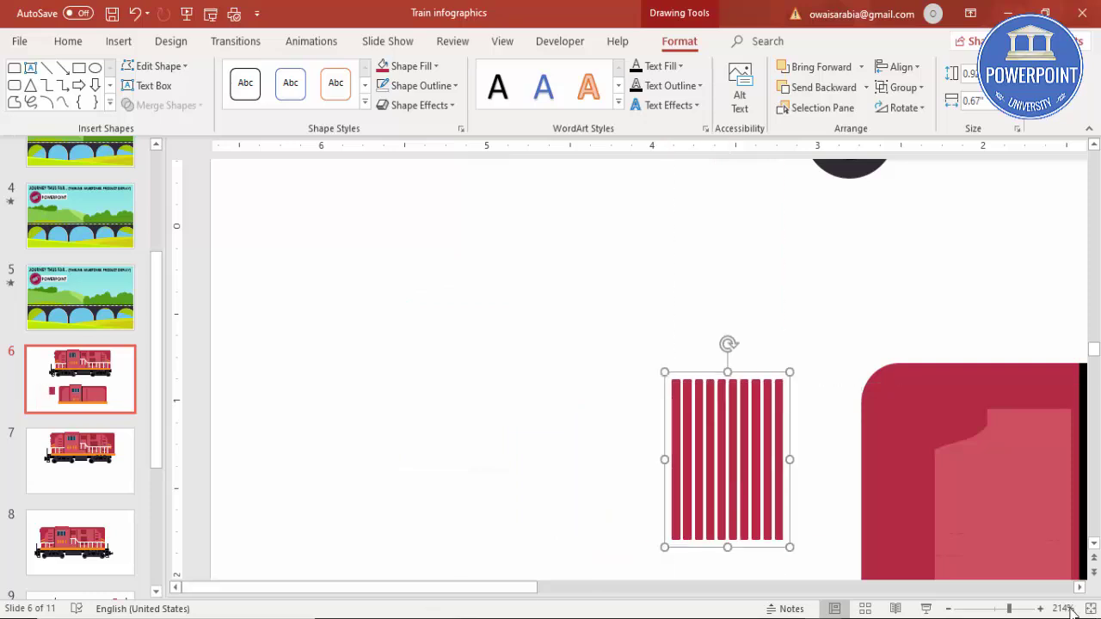
pyautogui.moveTo(565, 390); pyautogui.dragTo(1059, 473)
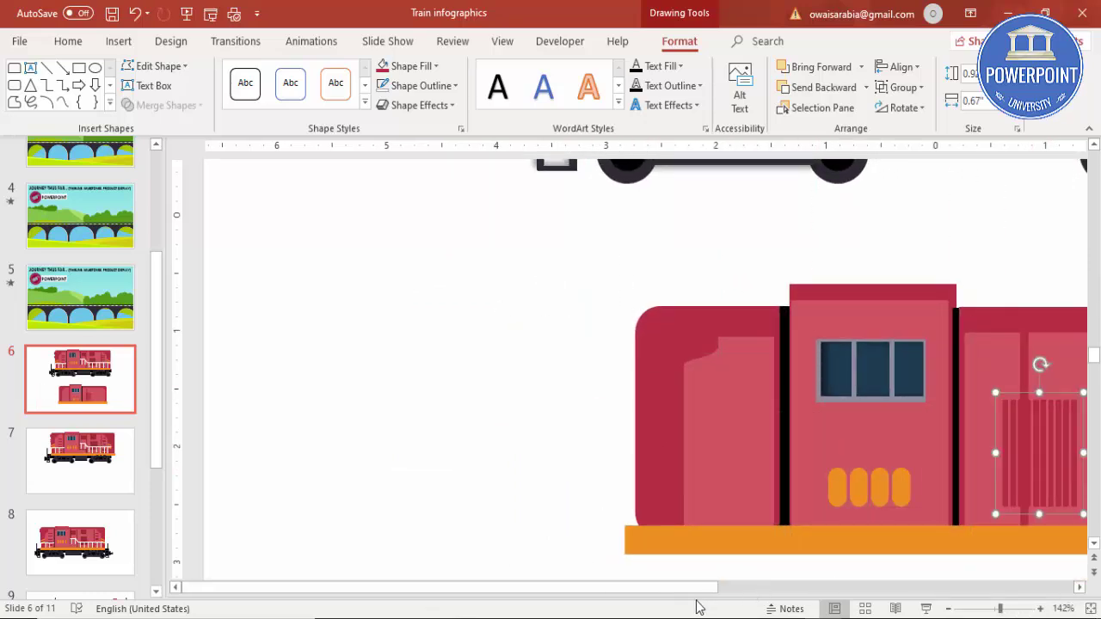
pyautogui.moveTo(695, 590); pyautogui.dragTo(793, 602)
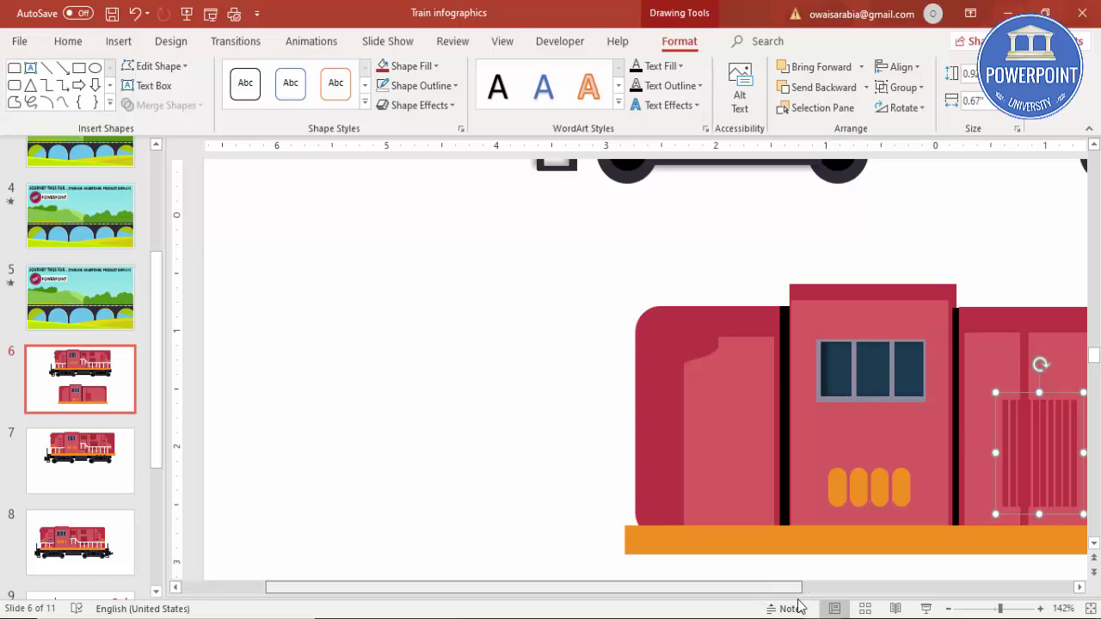
pyautogui.moveTo(879, 458); pyautogui.dragTo(953, 451)
pyautogui.moveTo(946, 454); pyautogui.dragTo(943, 454)
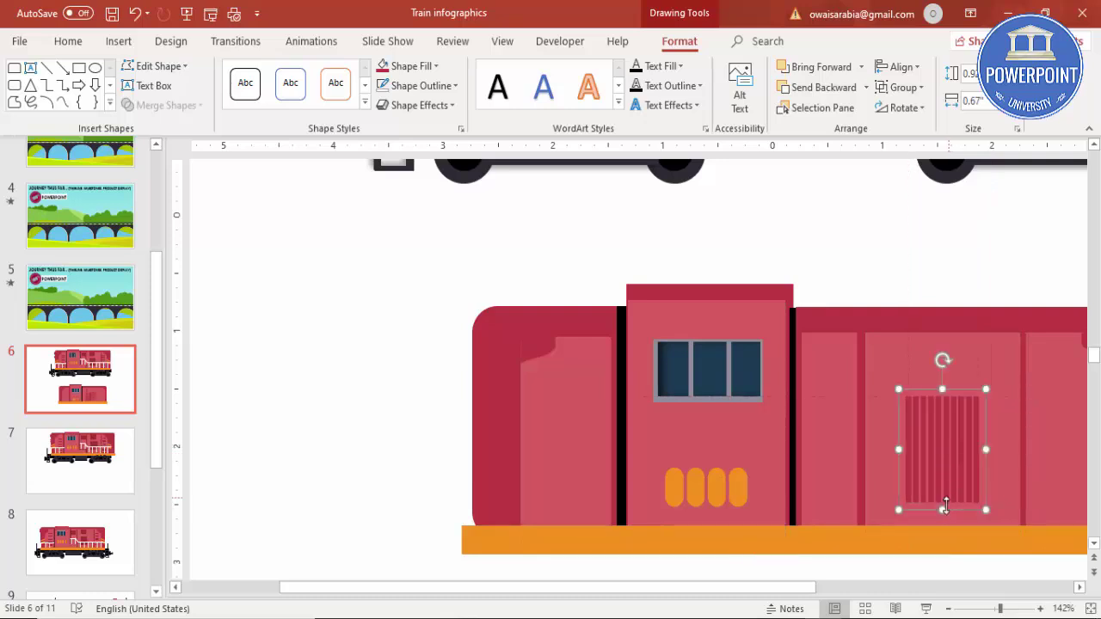
pyautogui.moveTo(944, 510); pyautogui.dragTo(937, 473)
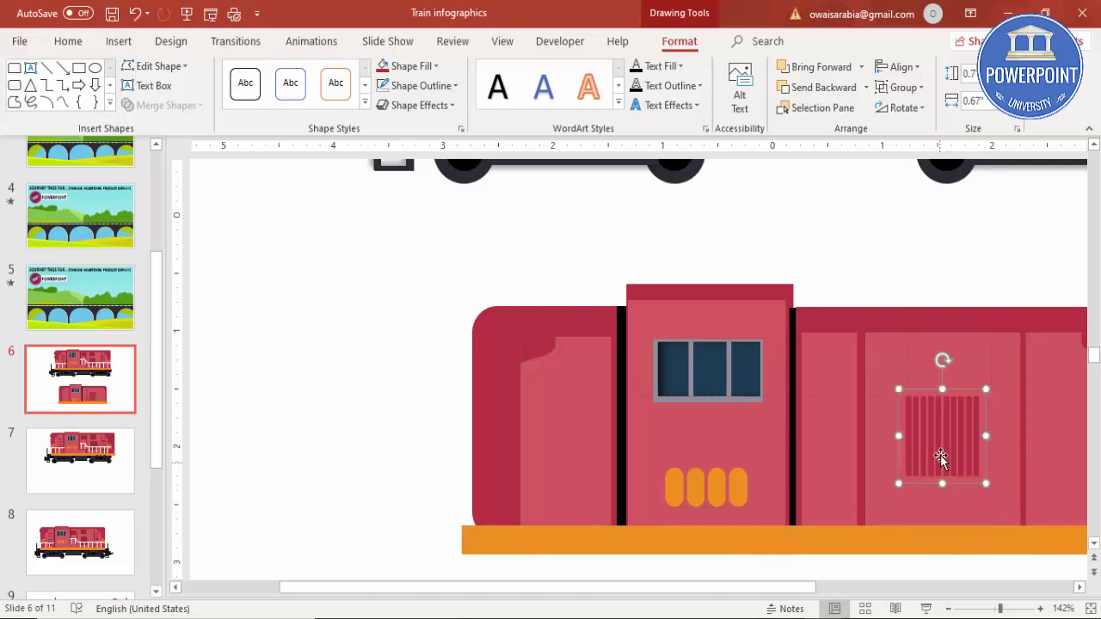
pyautogui.click(1090, 608)
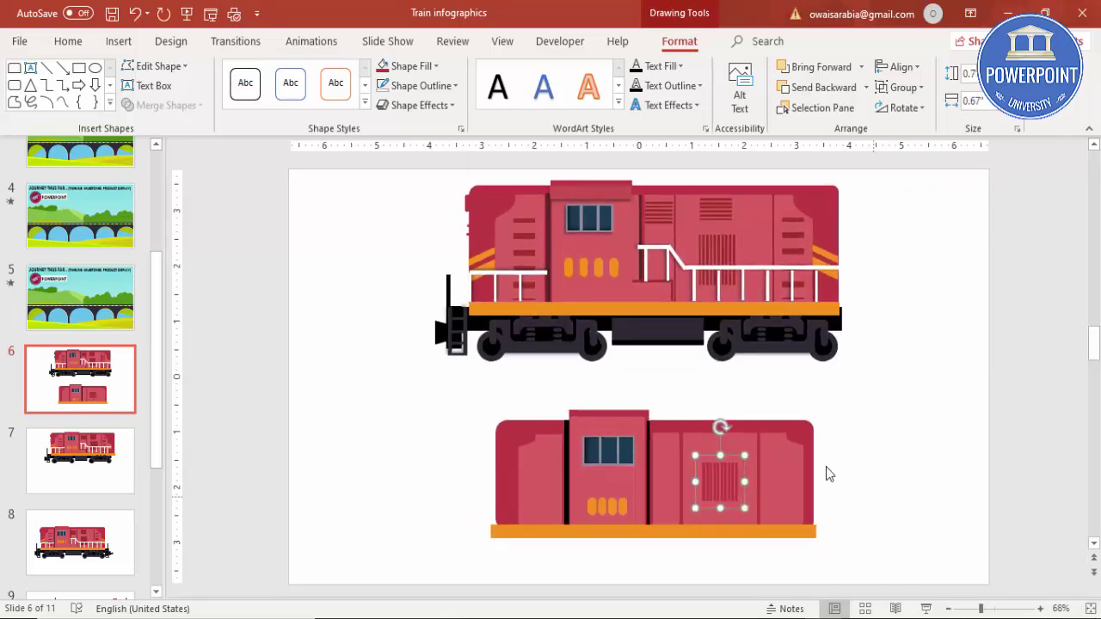
# Position a smaller copy of the vent grille just right of the door
pyautogui.moveTo(721, 479)
pyautogui.mouseDown()
pyautogui.moveTo(843, 474)
pyautogui.moveTo(883, 449)
pyautogui.moveTo(678, 459)
pyautogui.moveTo(731, 449)
pyautogui.moveTo(723, 453)
pyautogui.moveTo(722, 420)
pyautogui.moveTo(865, 430)
pyautogui.moveTo(893, 448)
pyautogui.moveTo(900, 419)
pyautogui.moveTo(757, 449)
pyautogui.moveTo(669, 449)
pyautogui.mouseUp()
pyautogui.press('Delete')
pyautogui.click(921, 466)
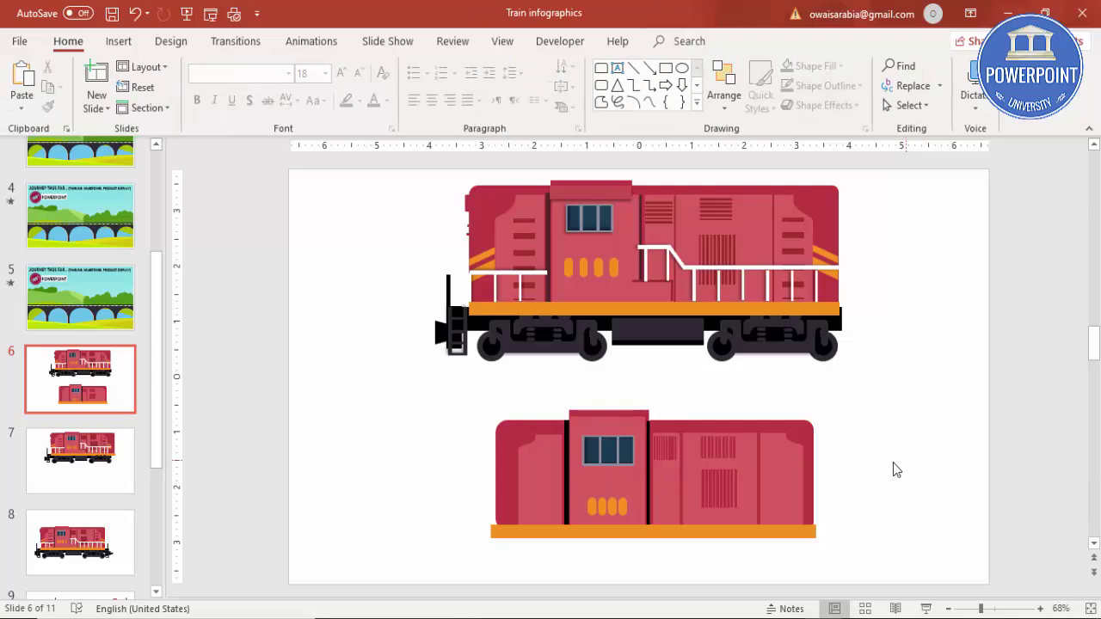
# Draw a small red rectangle left of the lower car with no outline
pyautogui.click(118, 40)
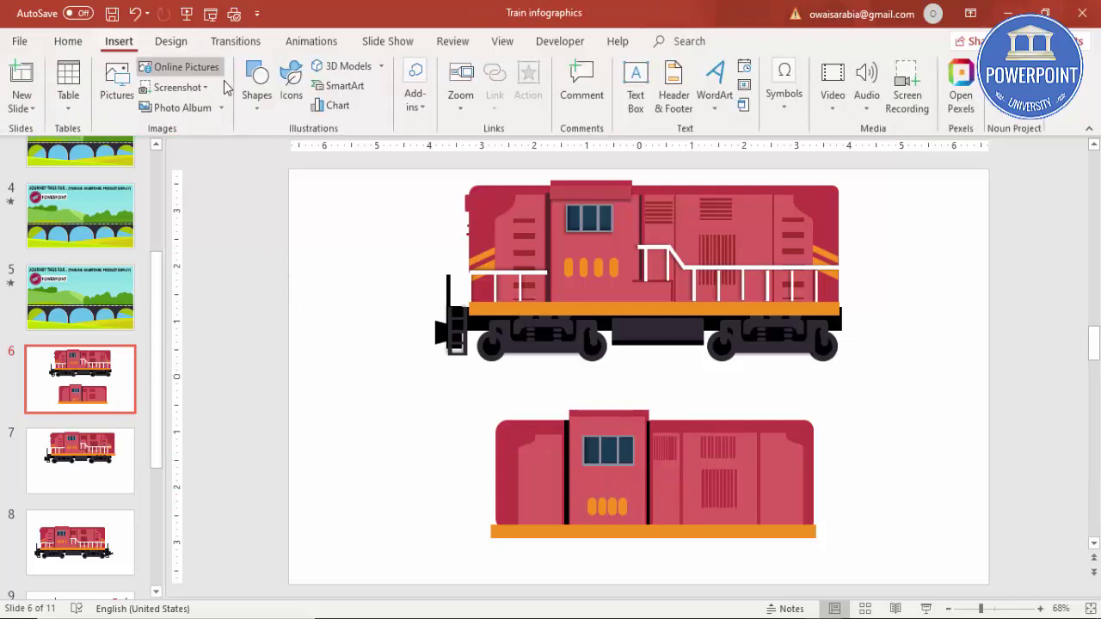
pyautogui.click(262, 105)
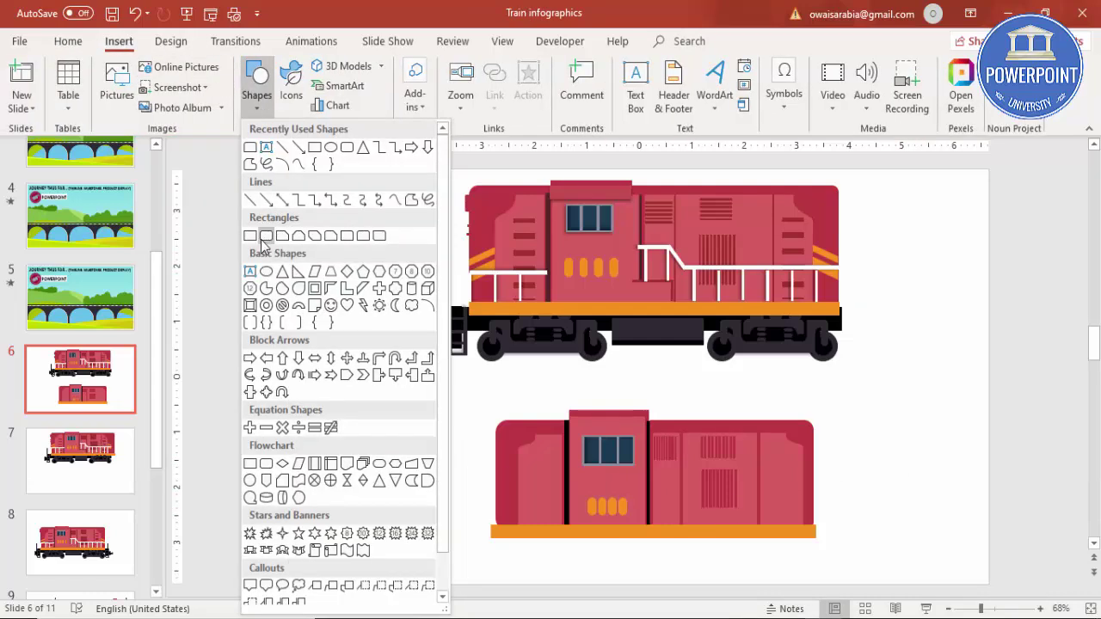
pyautogui.click(249, 236)
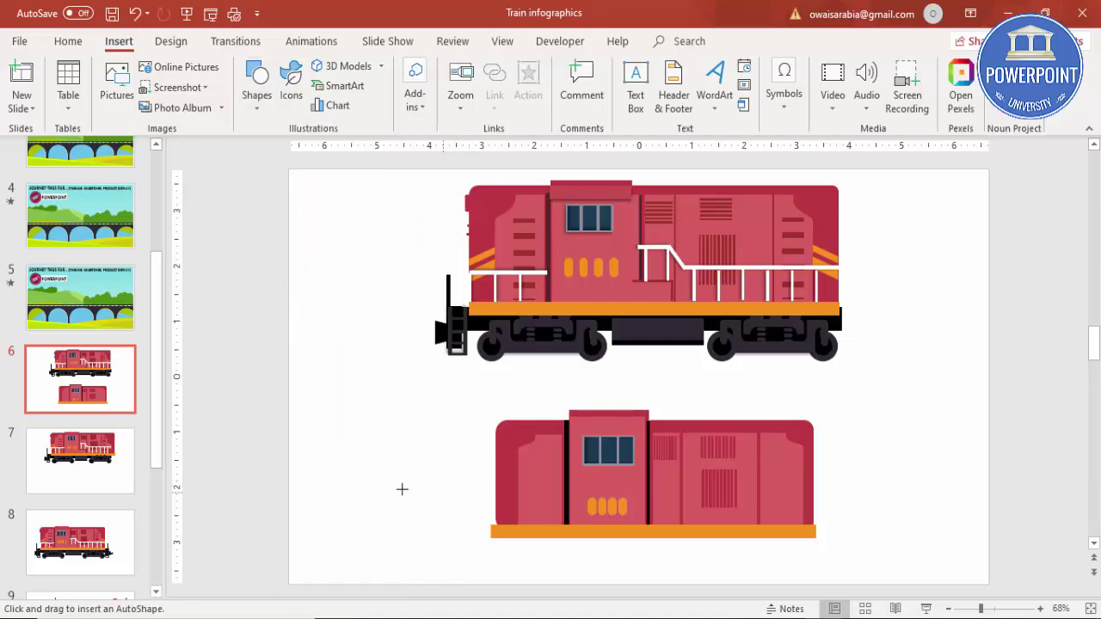
pyautogui.moveTo(394, 484); pyautogui.dragTo(439, 508)
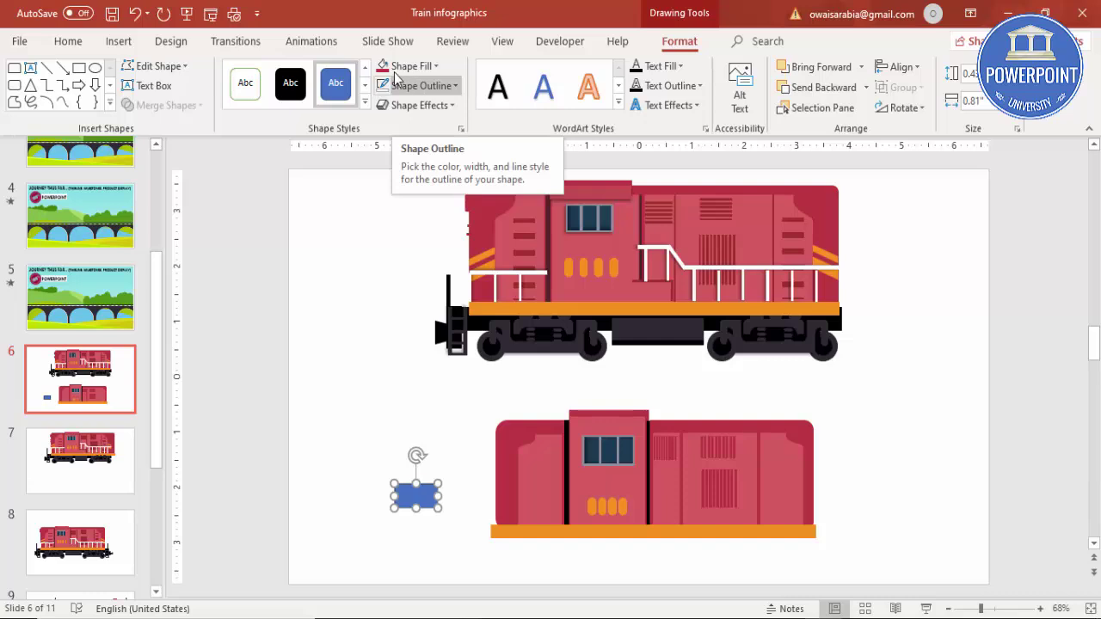
pyautogui.click(397, 67)
pyautogui.click(422, 85)
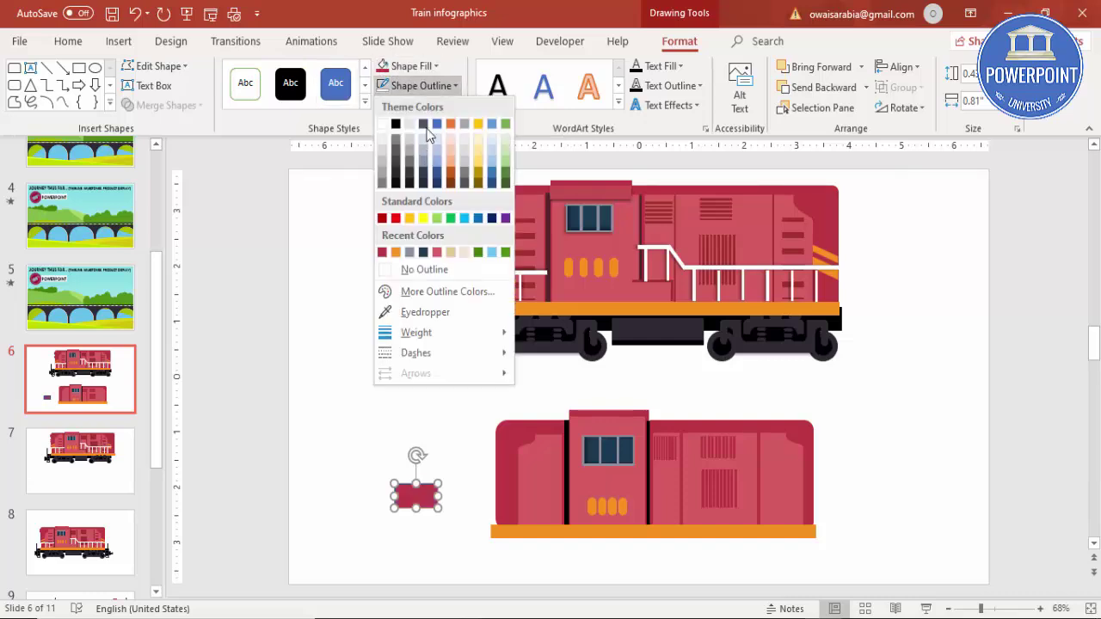
pyautogui.click(417, 270)
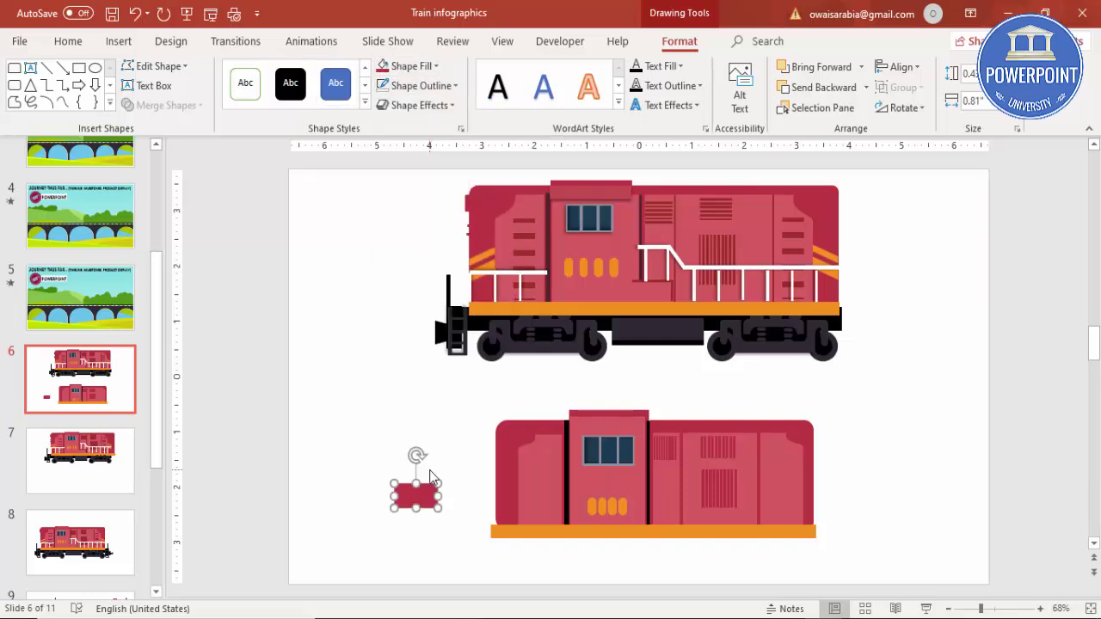
# Duplicate it, recolour the copy a lighter pink-red and overlap it onto the darker rectangle
pyautogui.hotkey('ctrl', 'd')
pyautogui.click(411, 67)
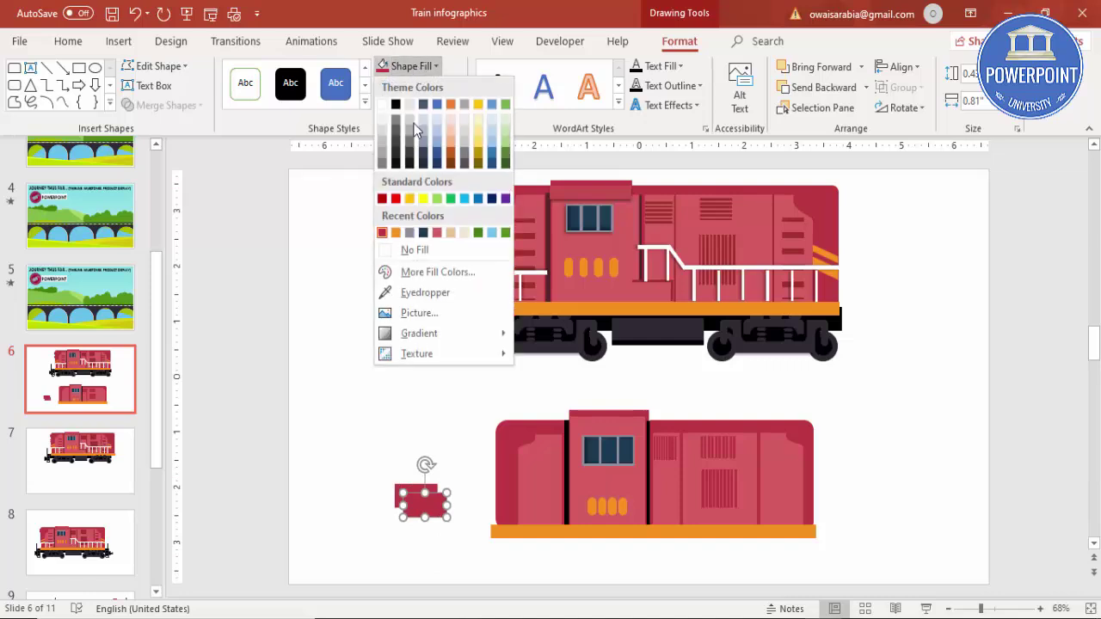
pyautogui.click(399, 242)
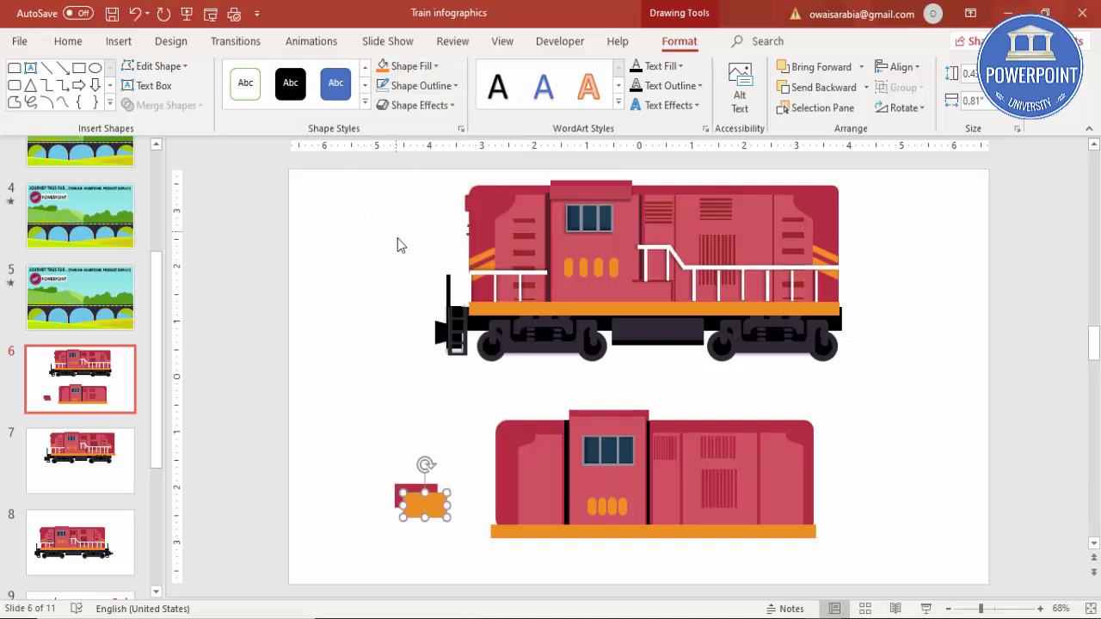
pyautogui.click(409, 66)
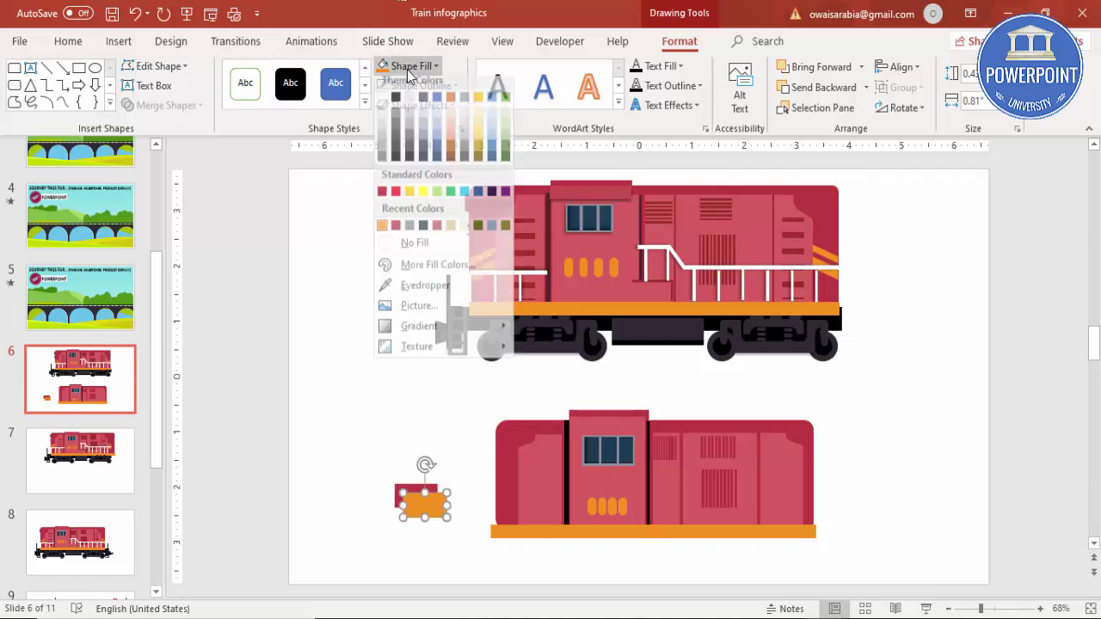
pyautogui.click(439, 233)
pyautogui.moveTo(434, 506); pyautogui.dragTo(420, 503)
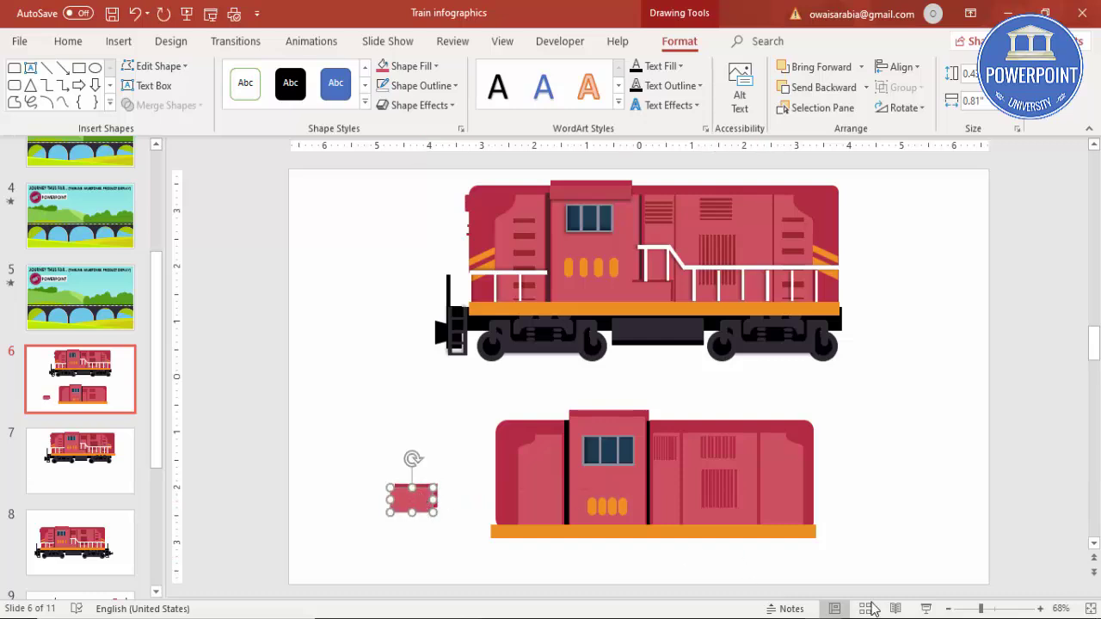
pyautogui.moveTo(980, 609); pyautogui.dragTo(1001, 610)
# Group the two rectangles and place the step panel at the body's base right of the orange lights
pyautogui.click(1011, 611)
pyautogui.moveTo(476, 290); pyautogui.dragTo(725, 444)
pyautogui.click(554, 284)
pyautogui.moveTo(483, 287); pyautogui.dragTo(731, 487)
pyautogui.hotkey('ctrl', 'g')
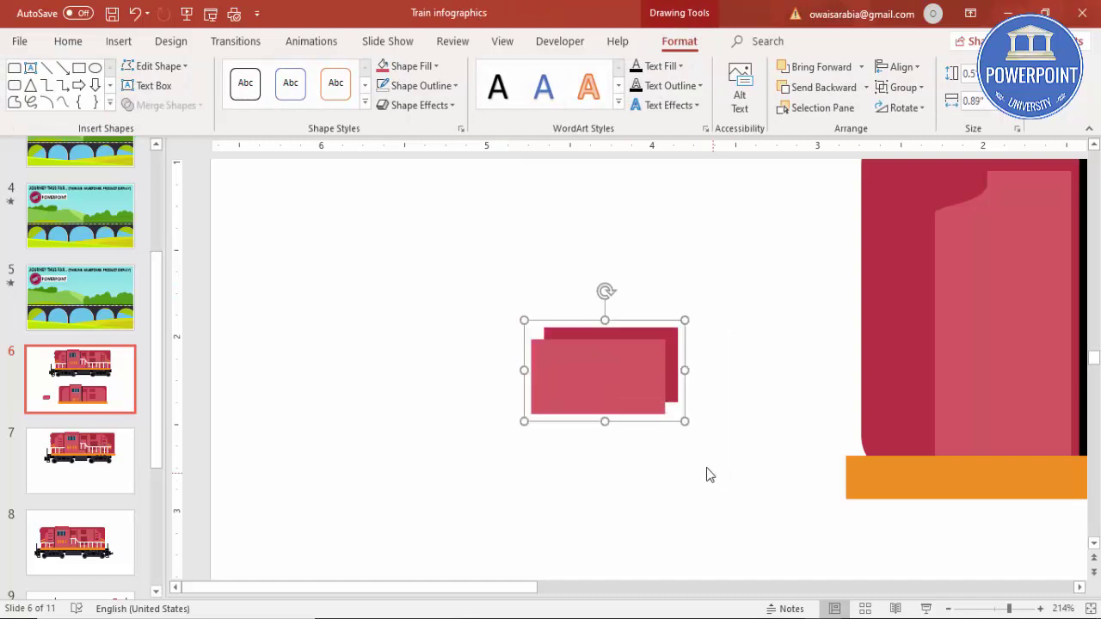
pyautogui.moveTo(646, 392); pyautogui.dragTo(1055, 415)
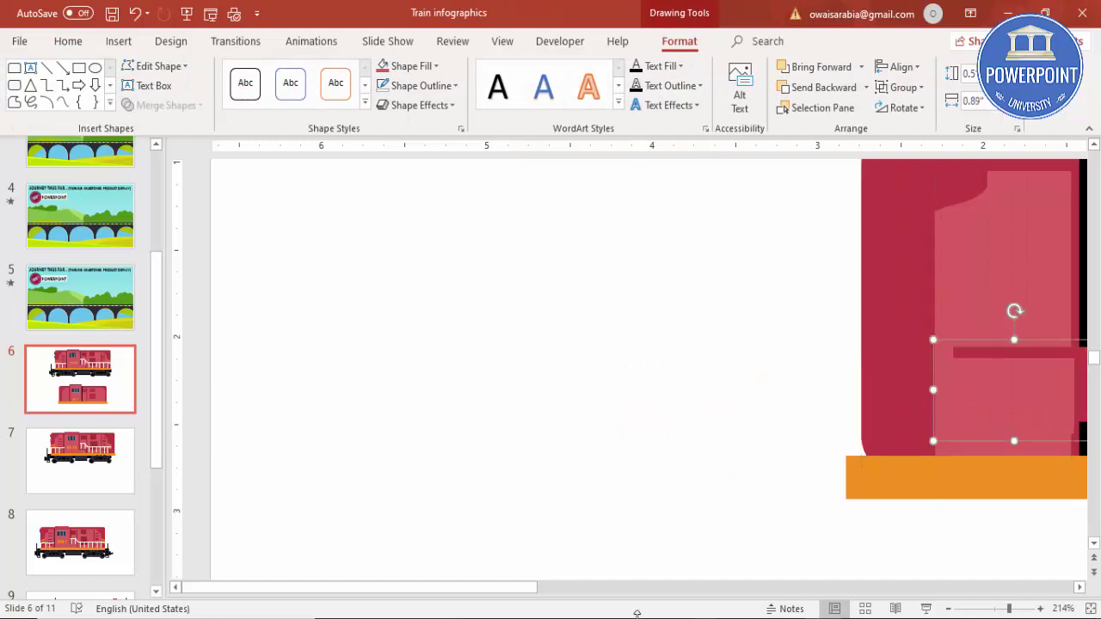
pyautogui.moveTo(530, 594); pyautogui.dragTo(725, 606)
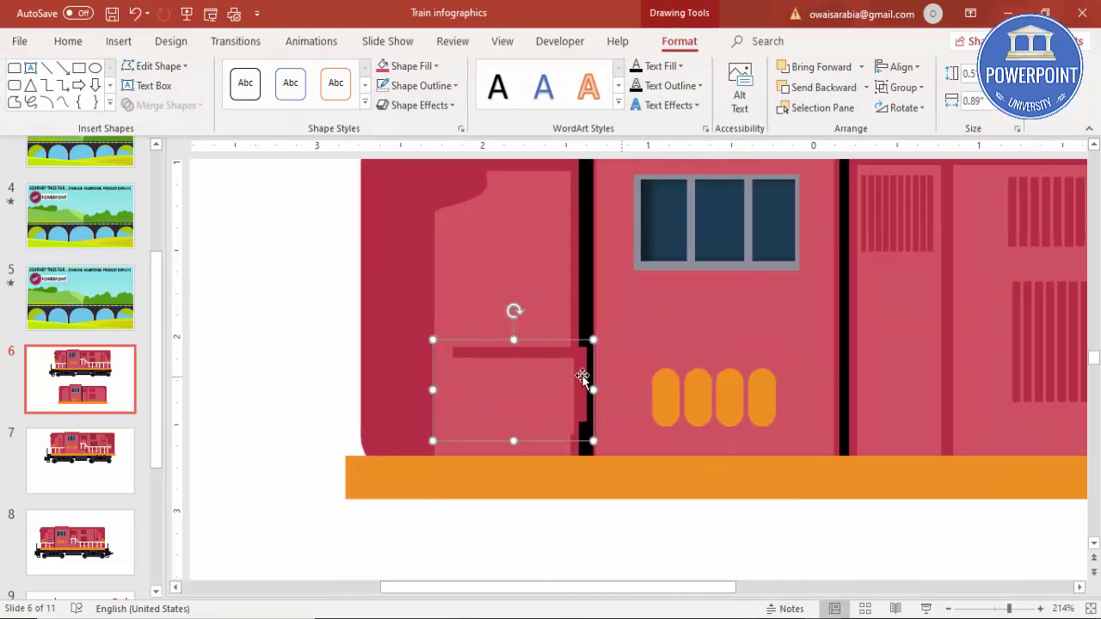
pyautogui.moveTo(560, 388); pyautogui.dragTo(919, 402)
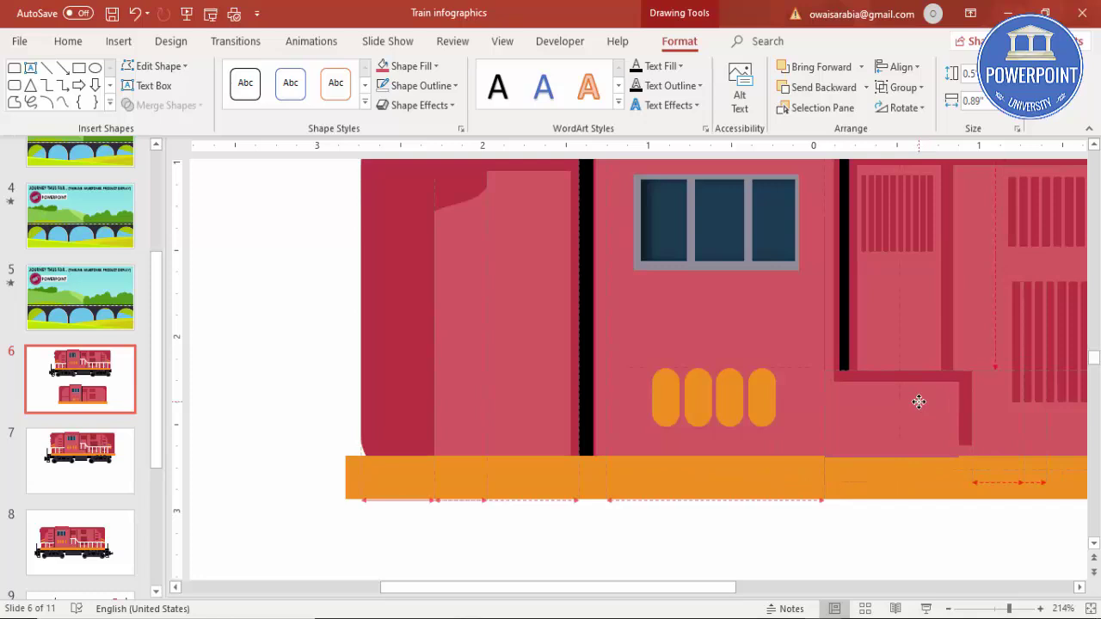
pyautogui.moveTo(919, 401); pyautogui.dragTo(918, 401)
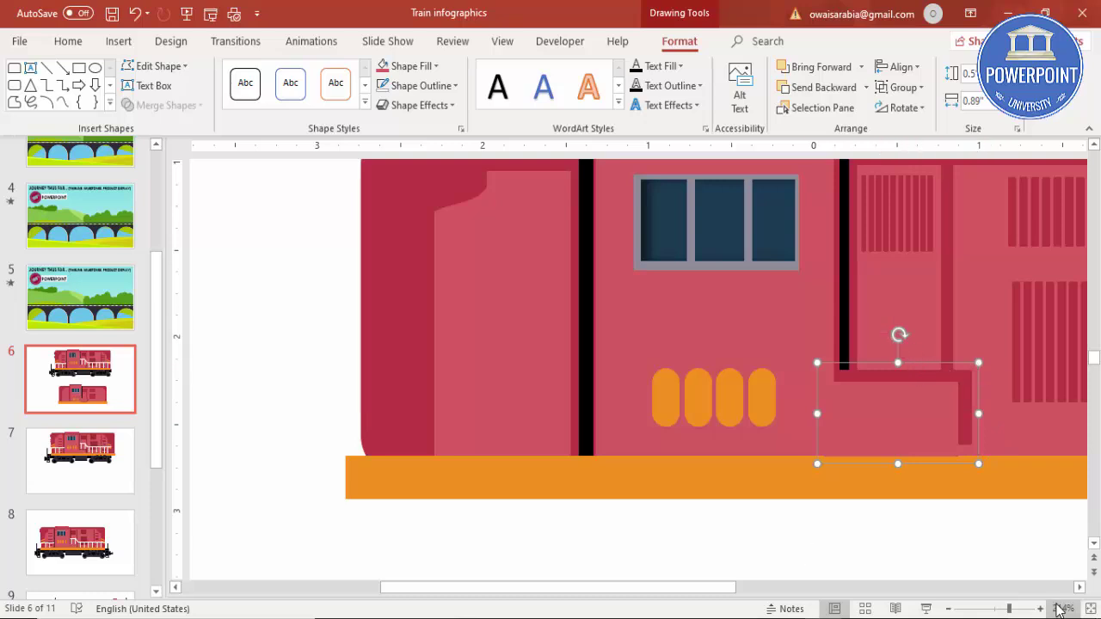
pyautogui.click(1089, 609)
pyautogui.click(893, 444)
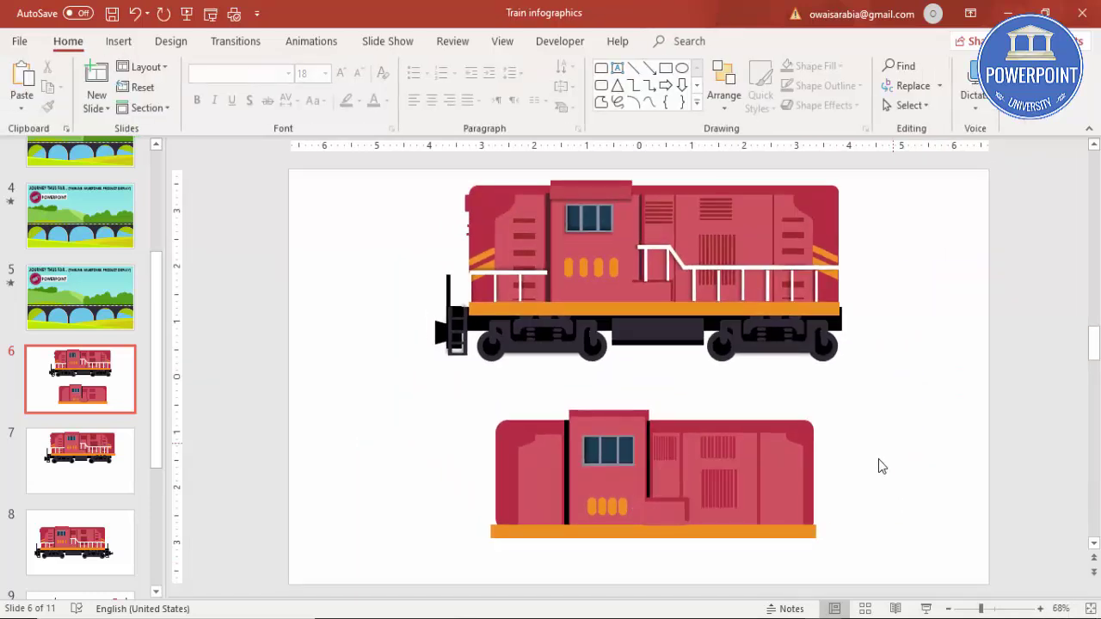